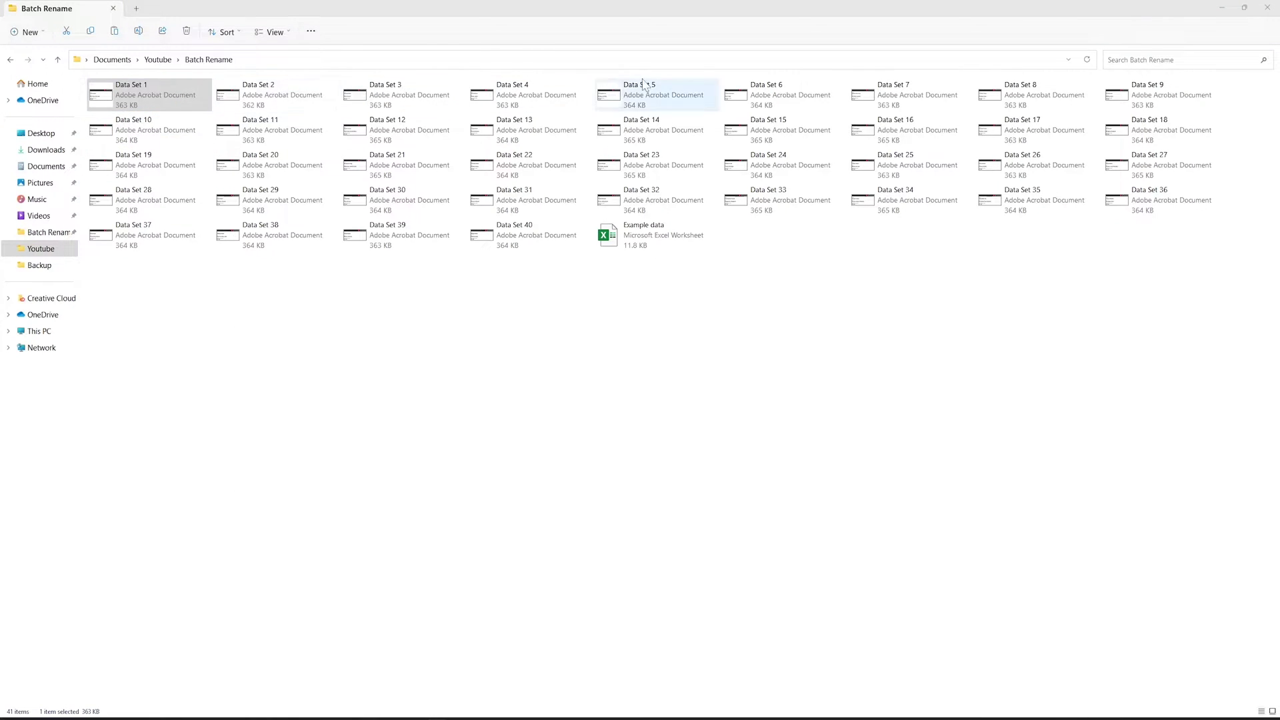
# Step: Open the Data Set 1 PDF from the Batch Rename folder and examine the name printed on it
pyautogui.doubleClick(123, 104)
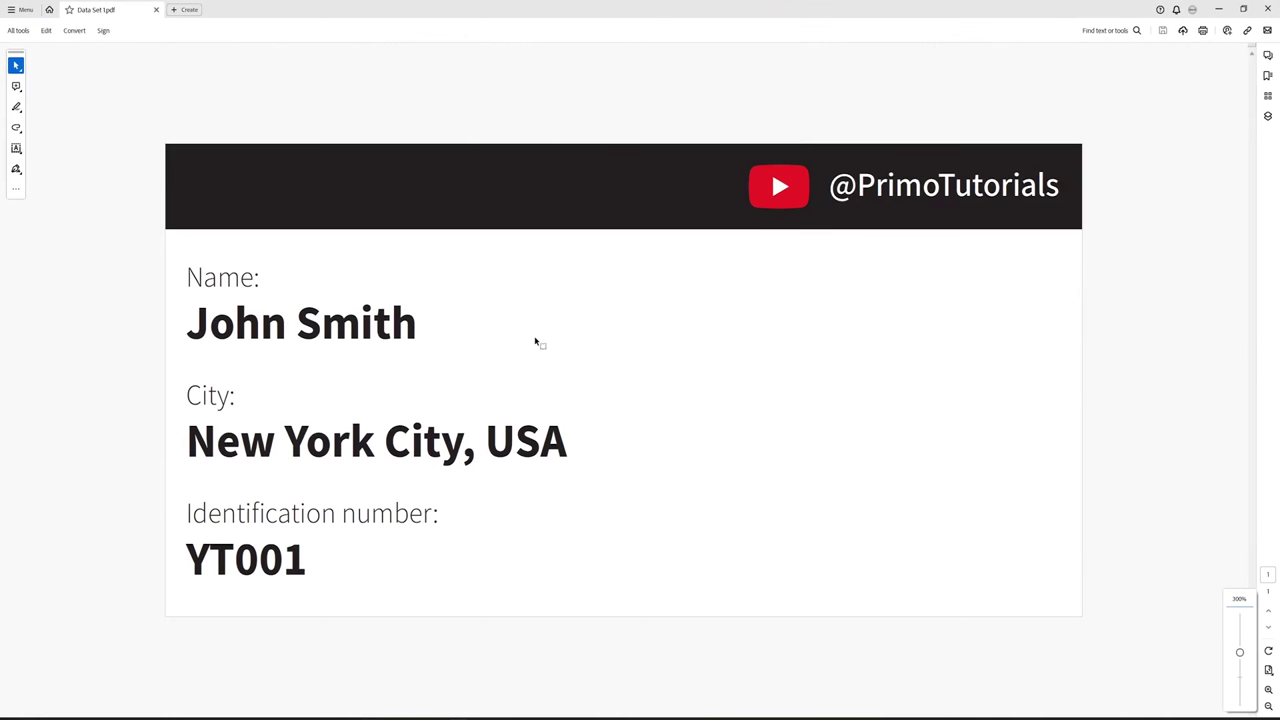
pyautogui.moveTo(189, 327); pyautogui.dragTo(429, 329)
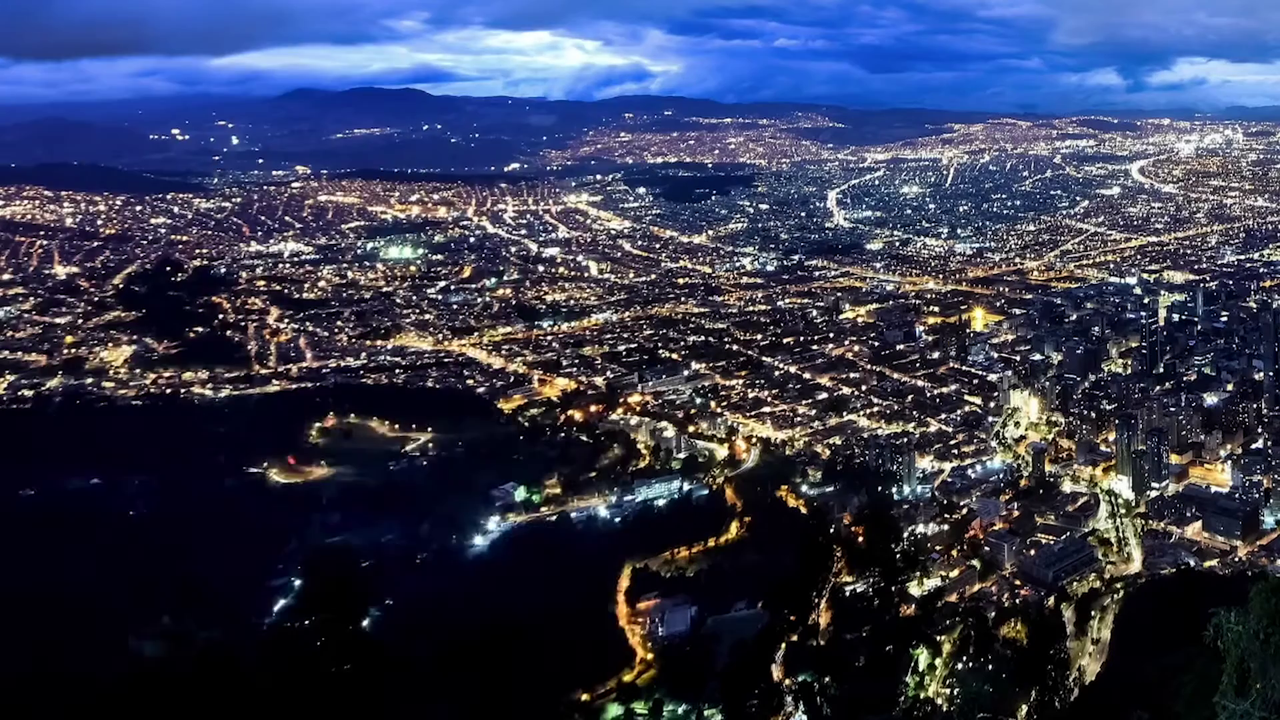
# Step: Search Windows for Power Automate and look for it among the Microsoft 365 apps
pyautogui.press('super')
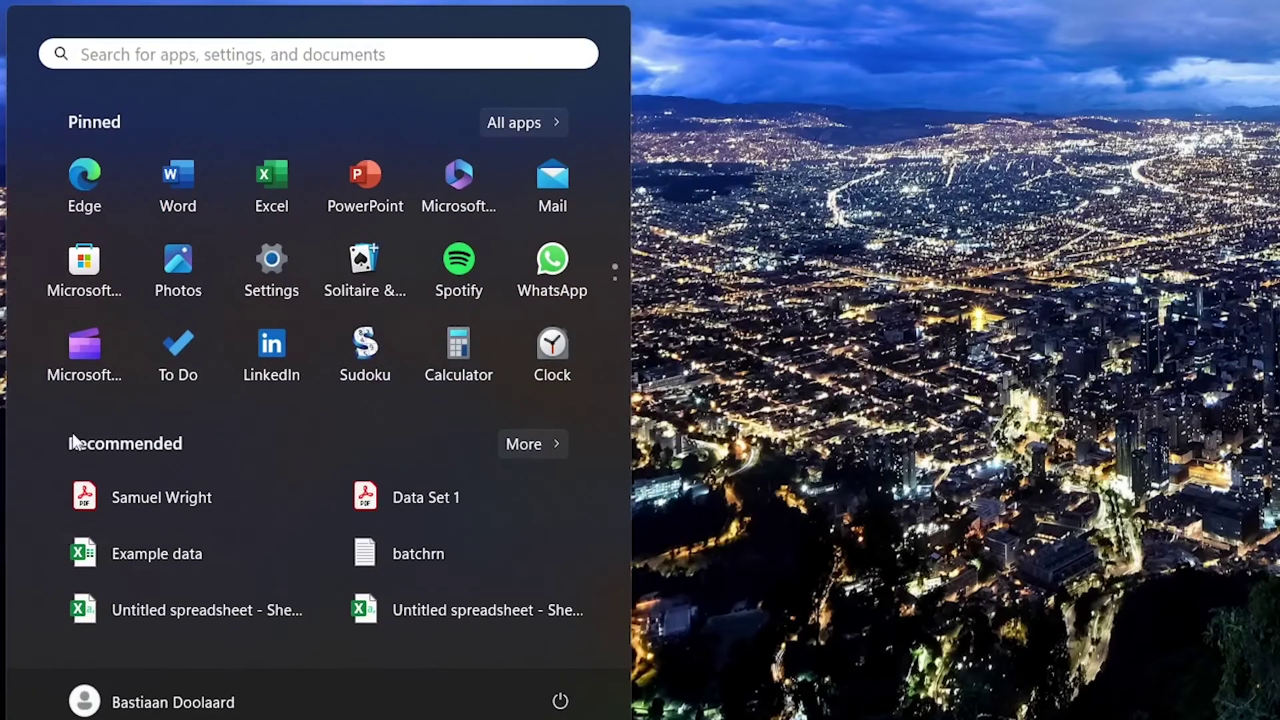
pyautogui.click(100, 59)
pyautogui.write('power auto')
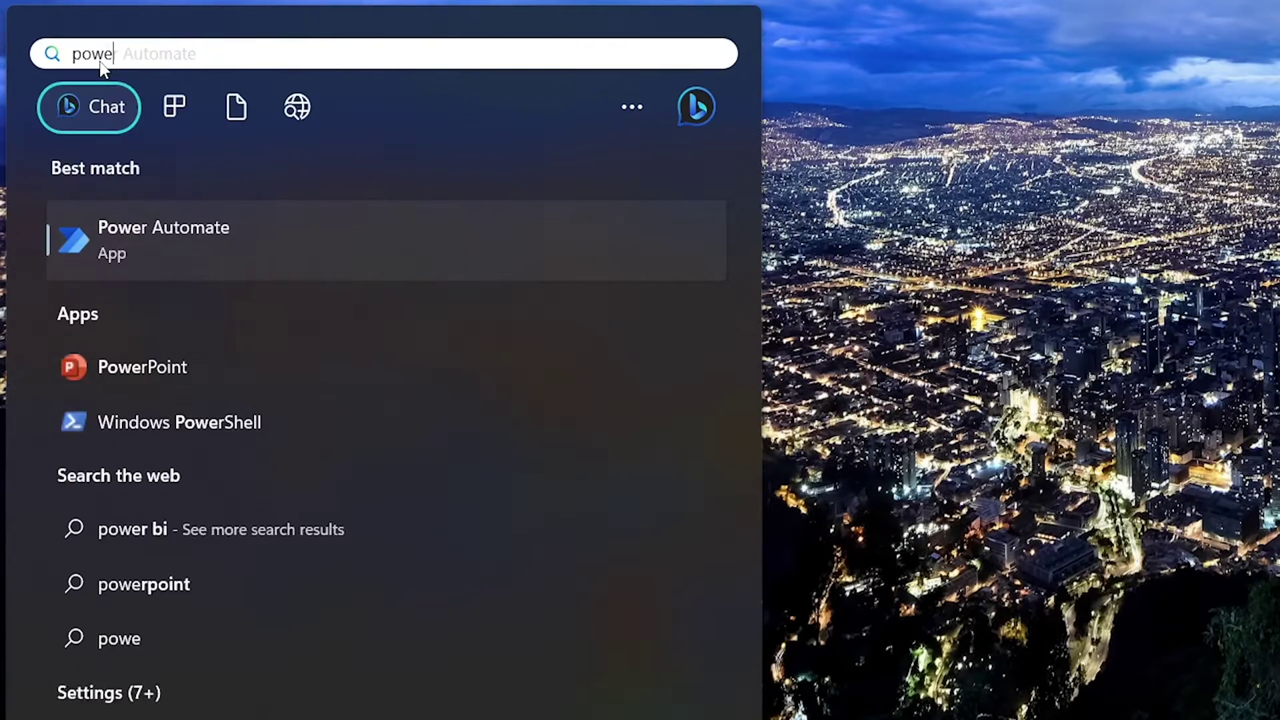
pyautogui.write('mate')
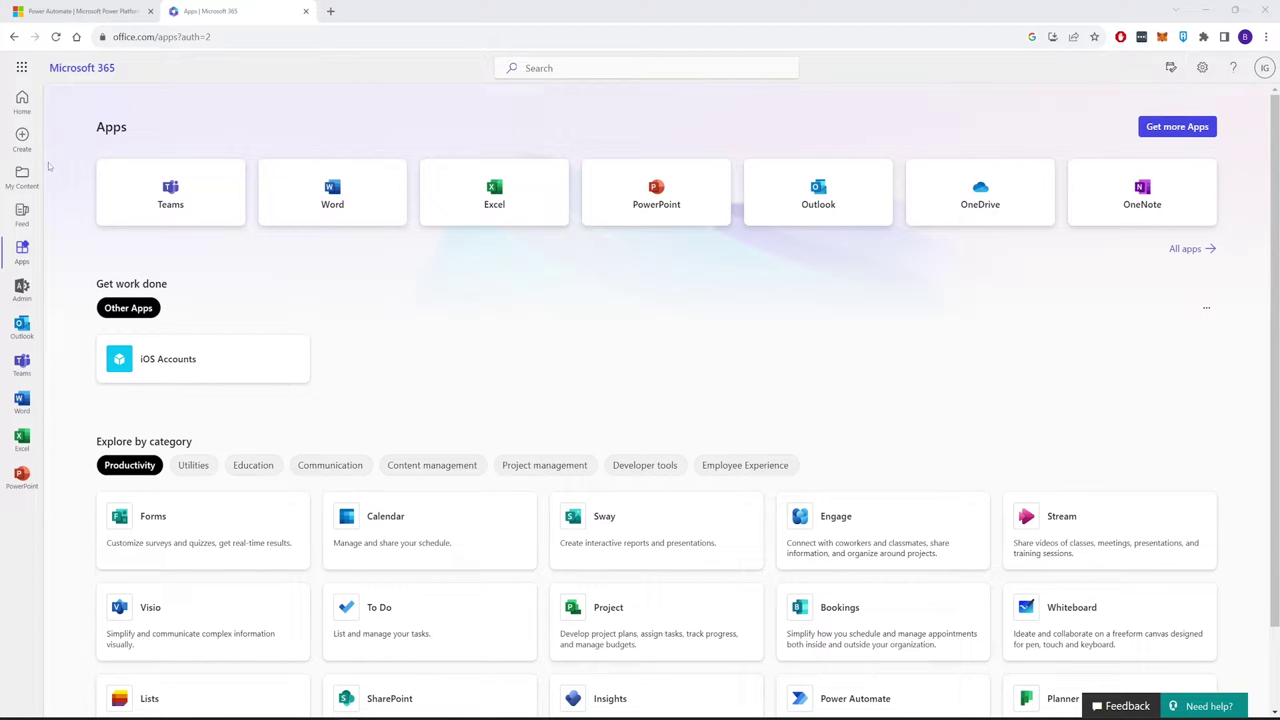
pyautogui.scroll(-2, 234, 348)
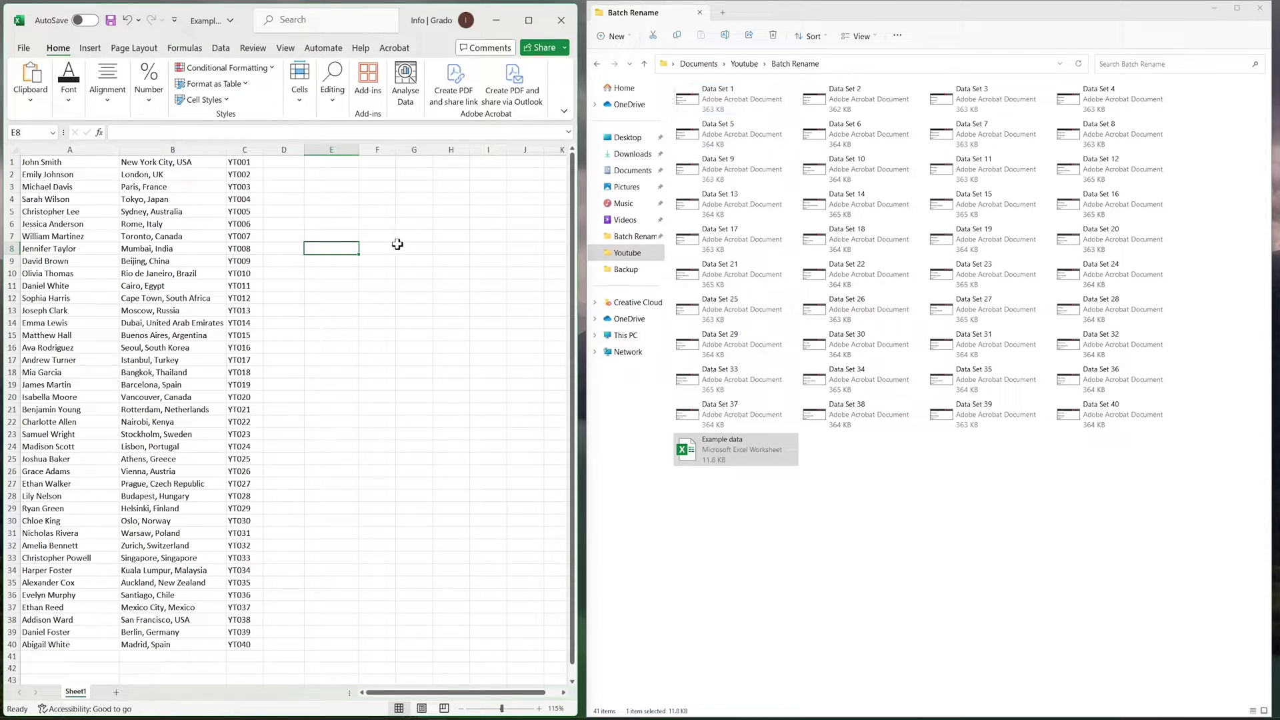
# Step: Copy the file paths of the PDFs Data Set 1 to Data Set 40 and paste them into the Excel sheet from cell E1
pyautogui.click(279, 164)
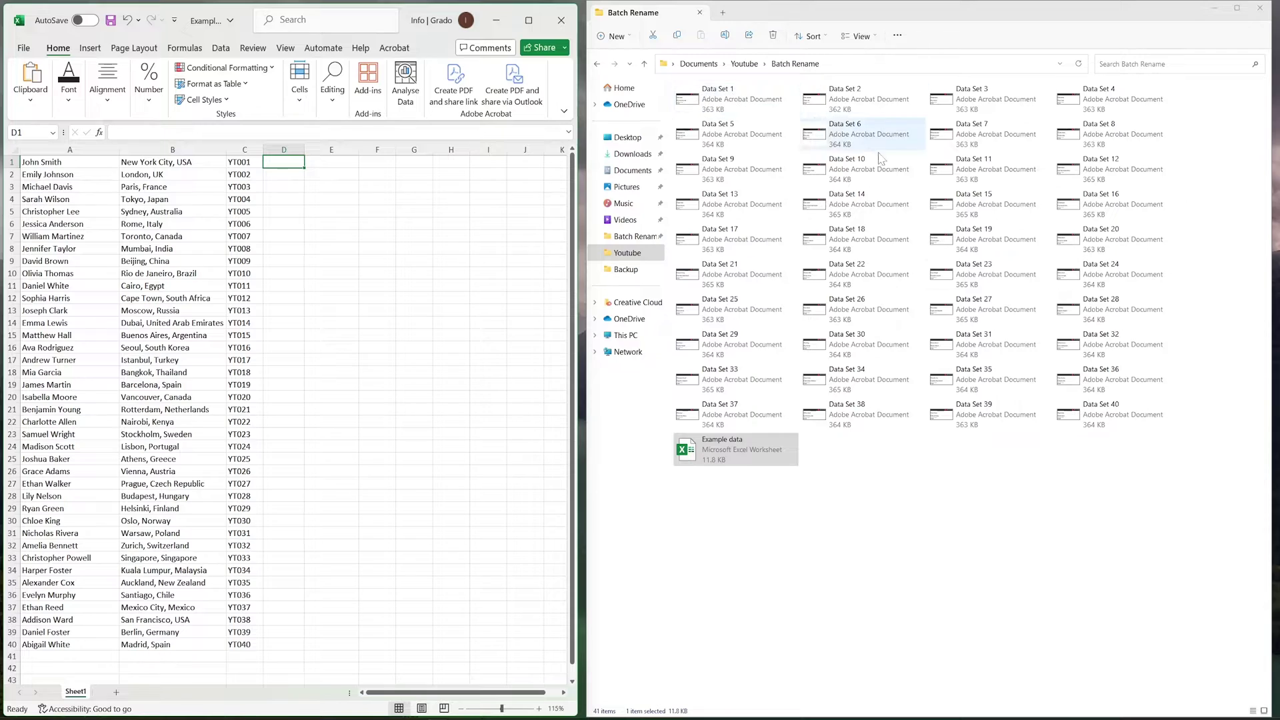
pyautogui.click(332, 163)
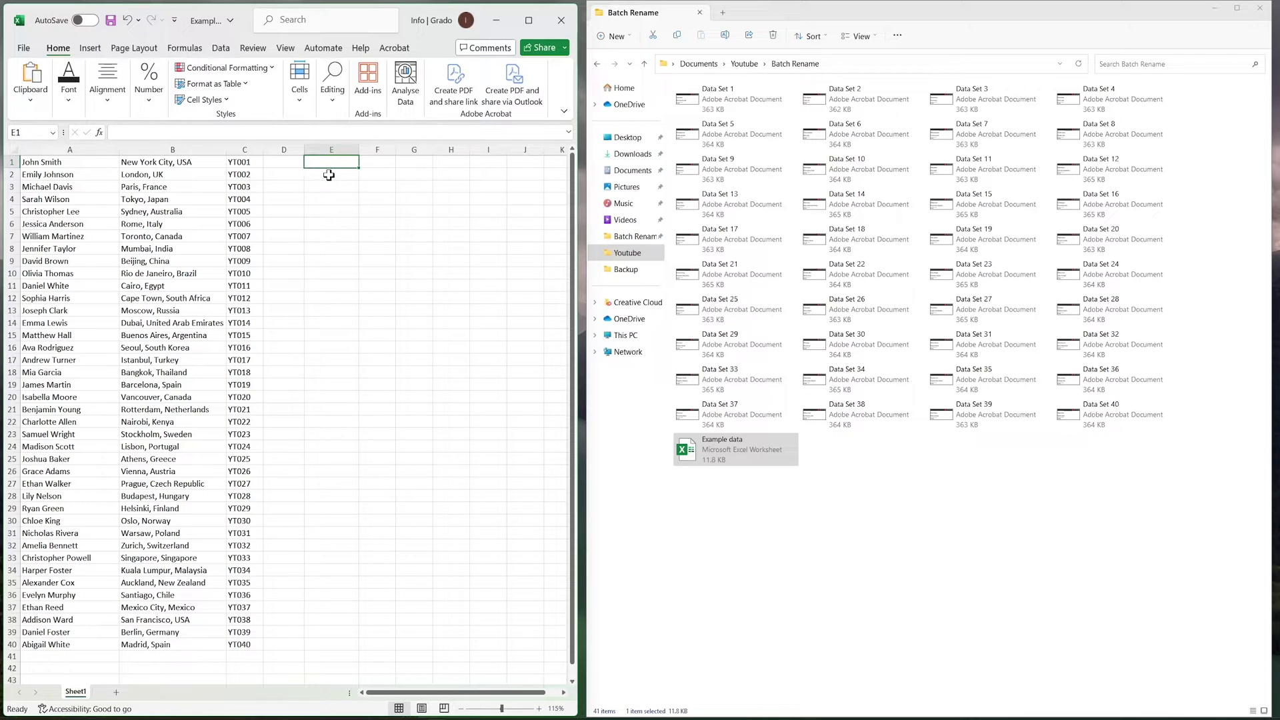
pyautogui.click(1088, 427)
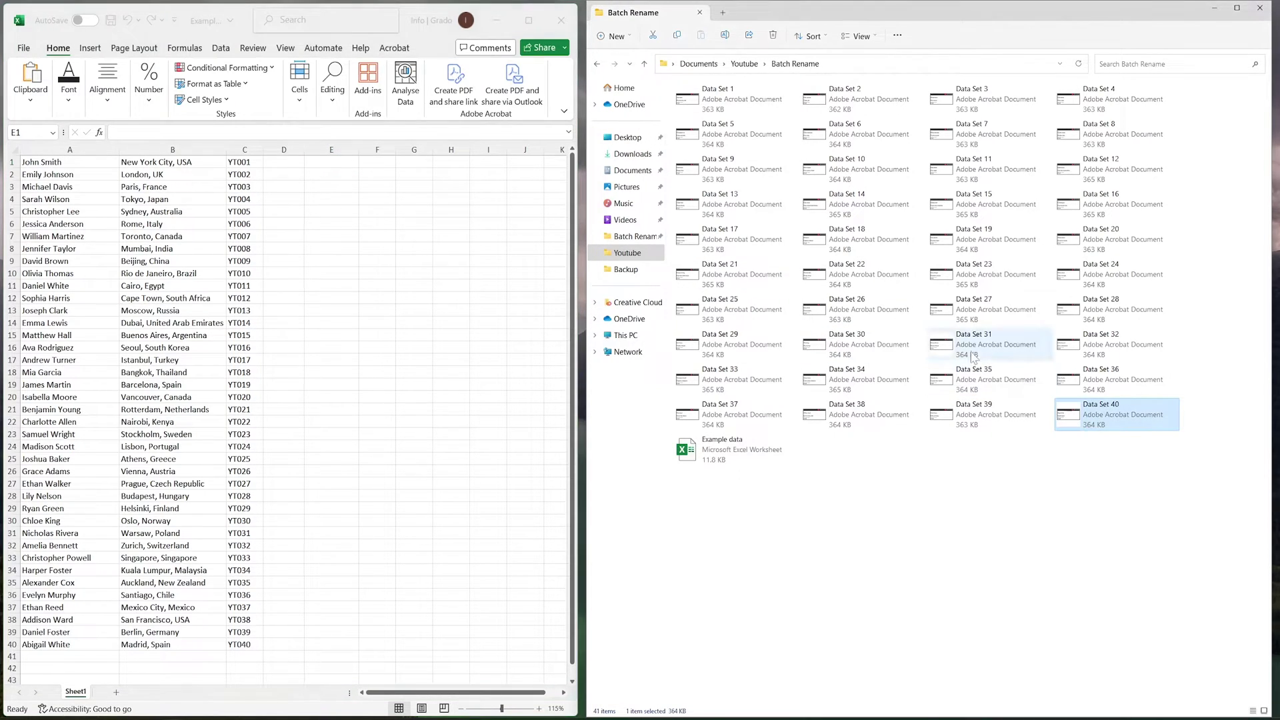
pyautogui.keyDown('shift'); pyautogui.click(712, 102); pyautogui.keyUp('shift')
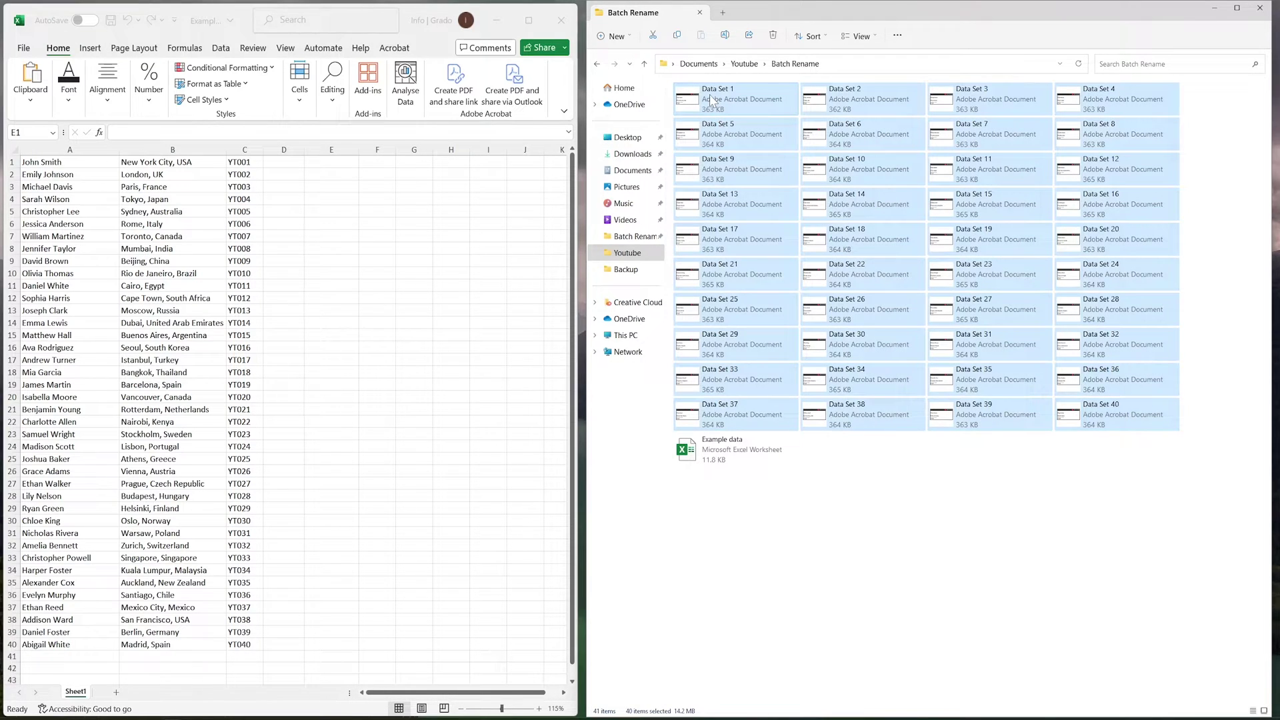
pyautogui.rightClick(711, 101)
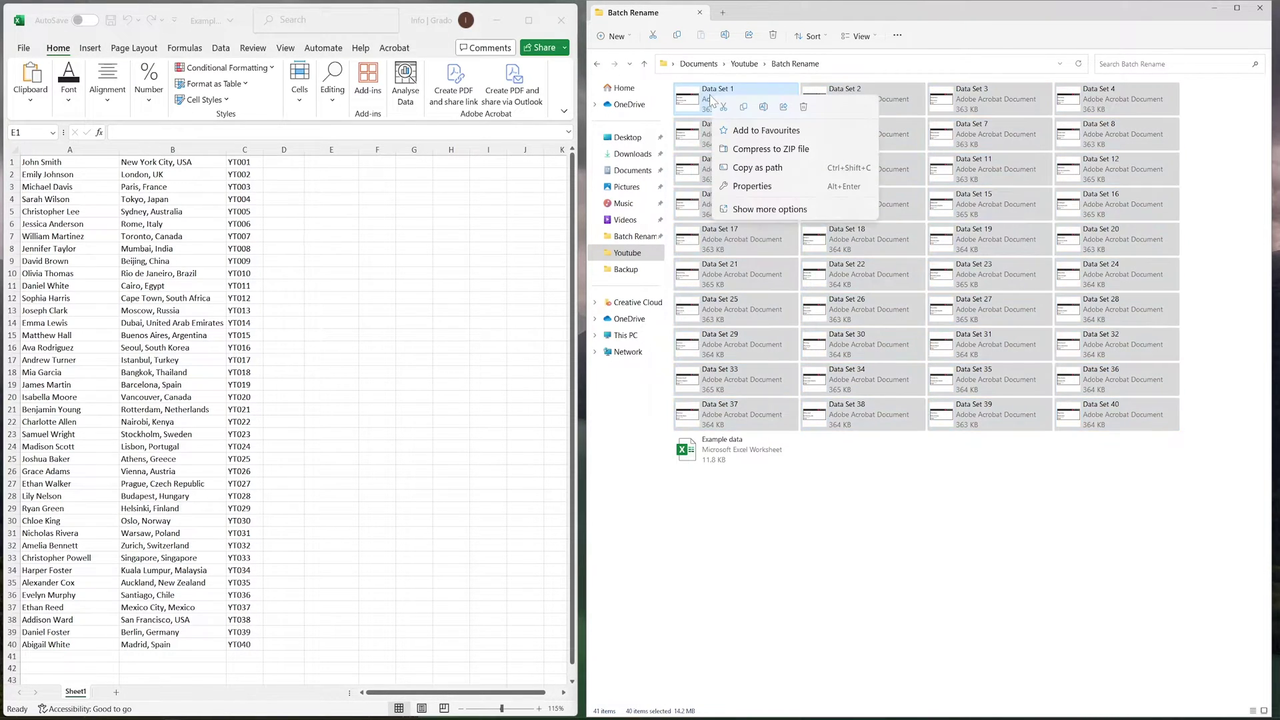
pyautogui.click(757, 169)
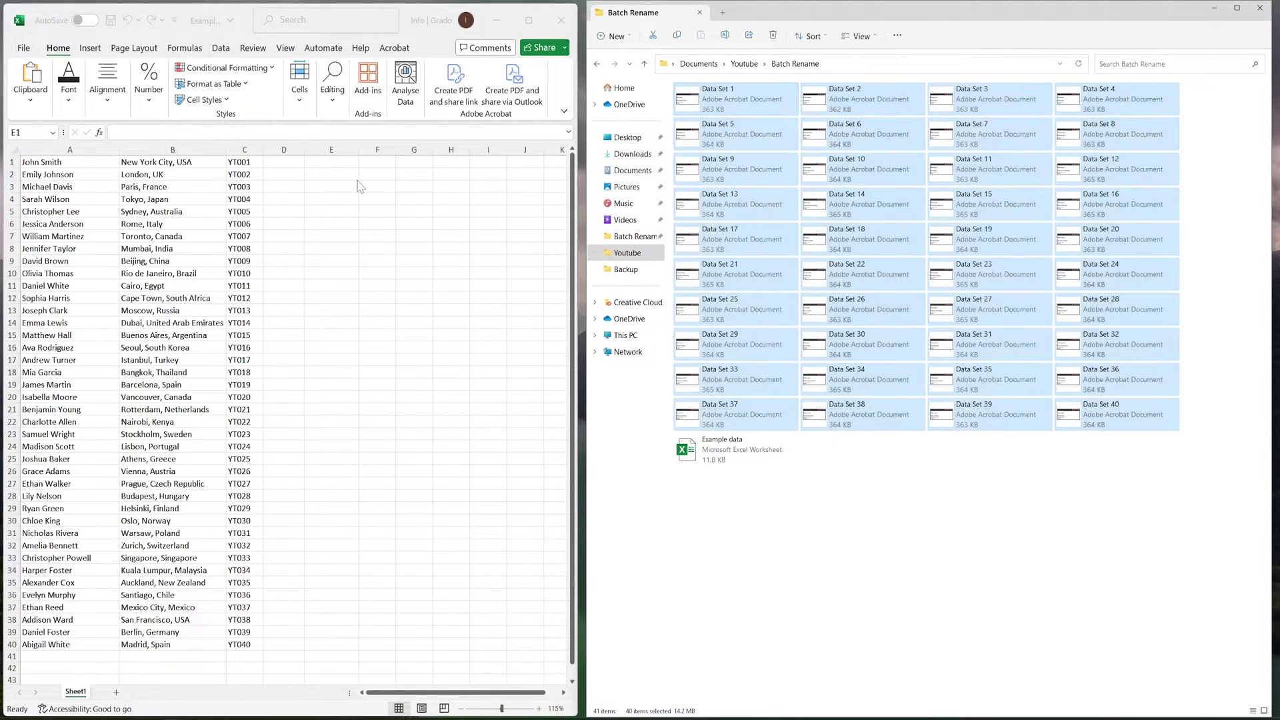
pyautogui.click(335, 162)
pyautogui.rightClick(335, 162)
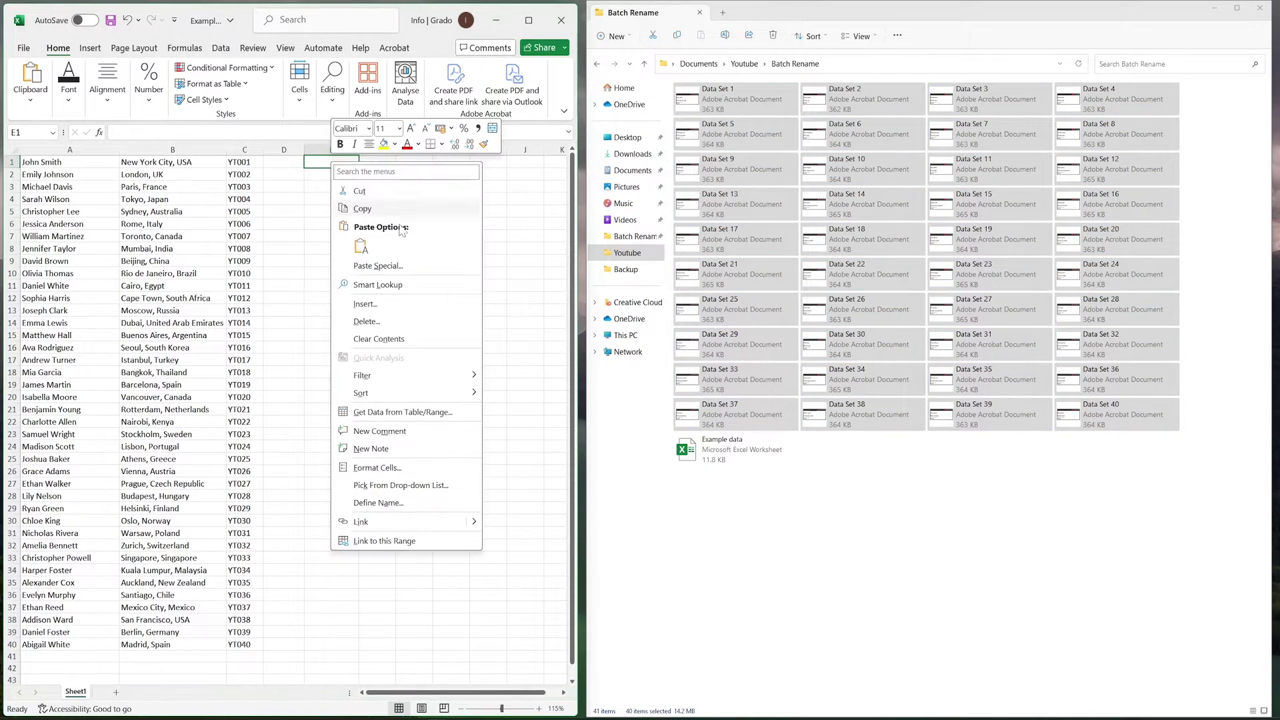
pyautogui.click(361, 249)
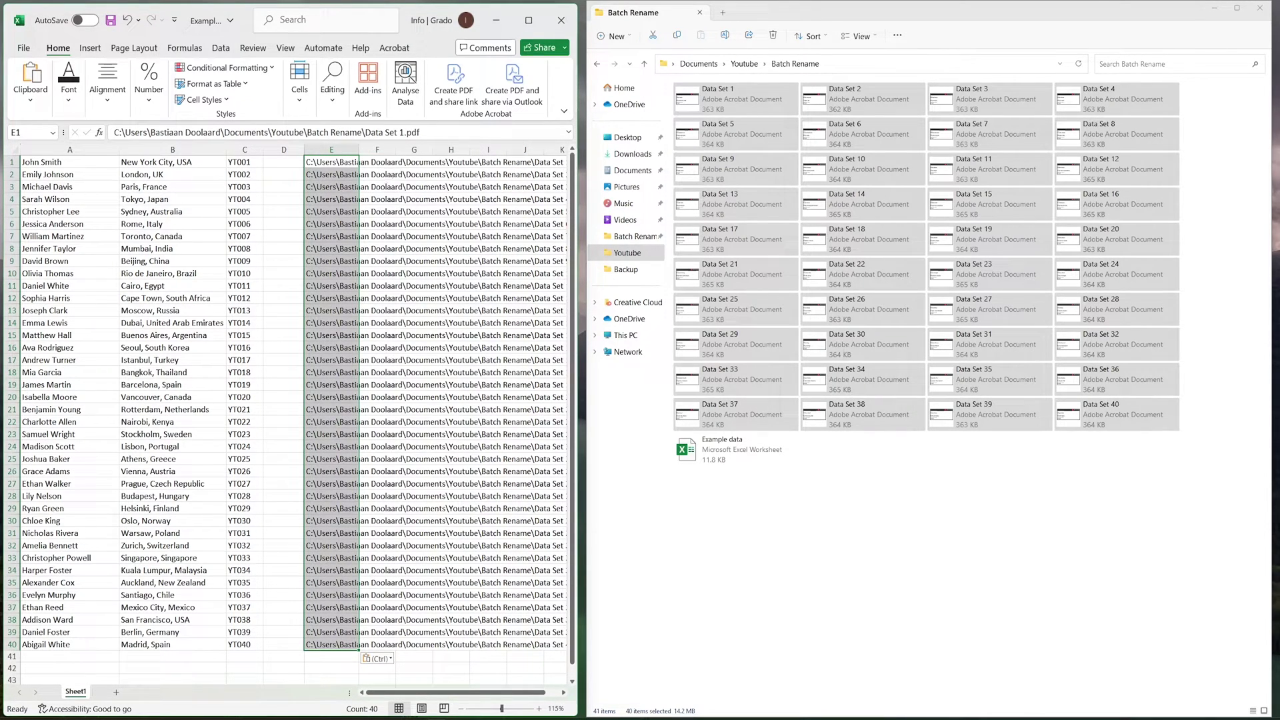
# Step: Remove the folder path ending in Batch Rename\ from all column E entries by replacing every occurrence with nothing
pyautogui.moveTo(366, 132); pyautogui.dragTo(114, 132)
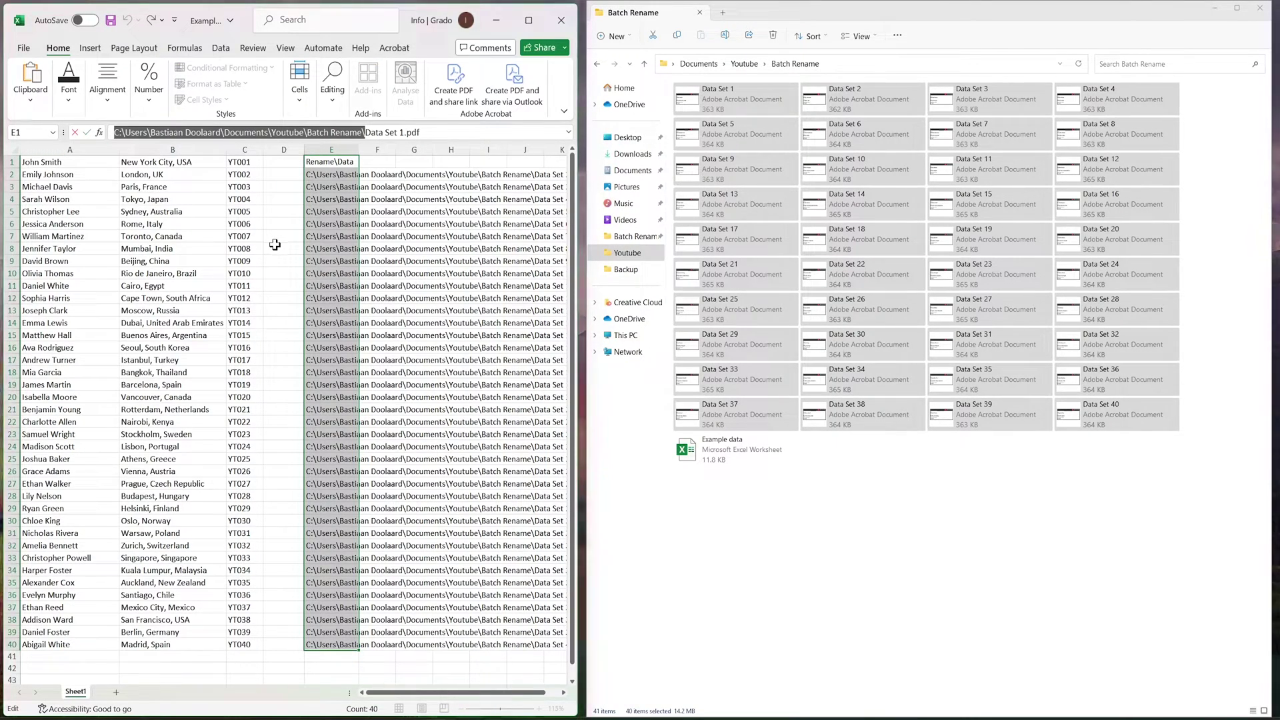
pyautogui.press('Escape')
pyautogui.hotkey('ctrl', 'f')
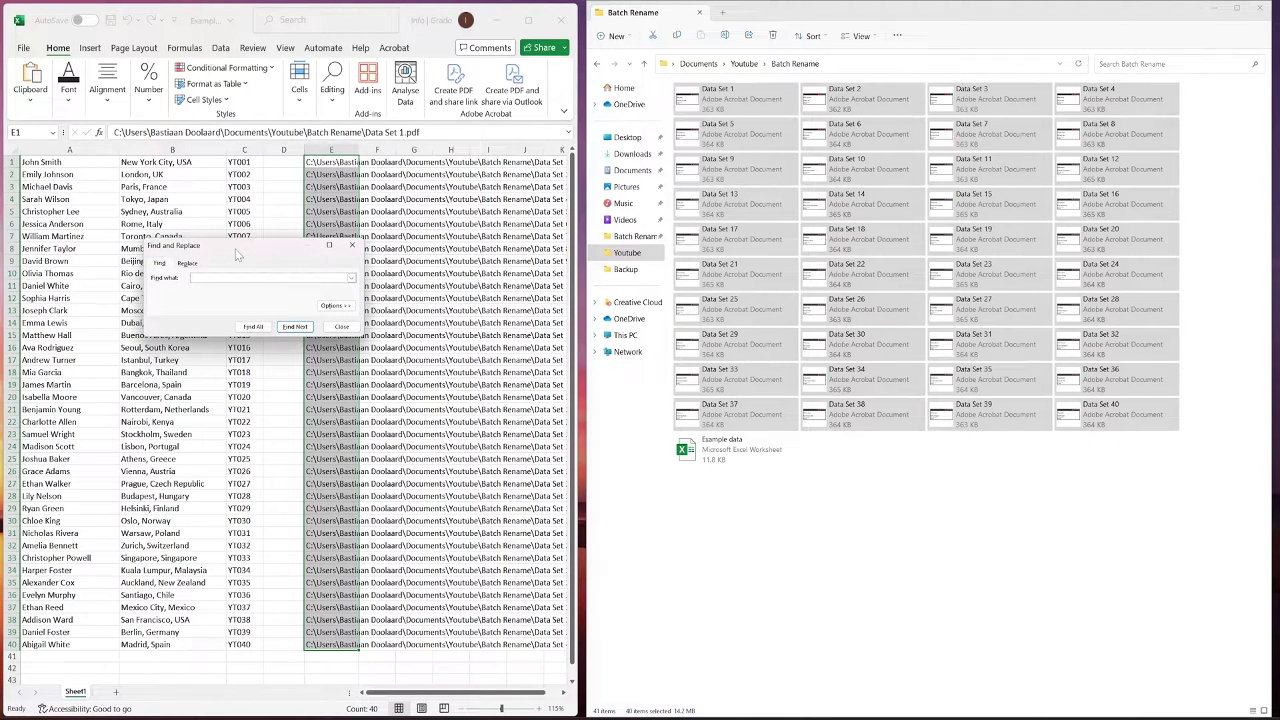
pyautogui.click(187, 264)
pyautogui.hotkey('ctrl', 'v')
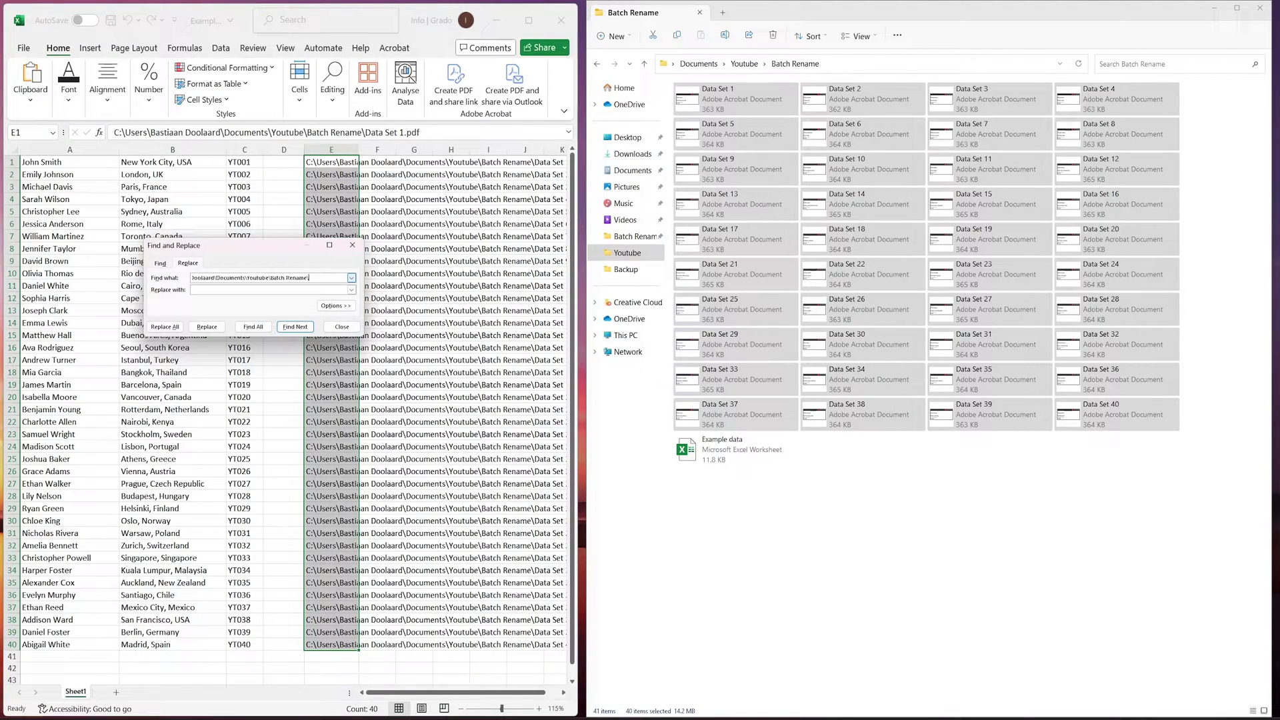
pyautogui.click(165, 327)
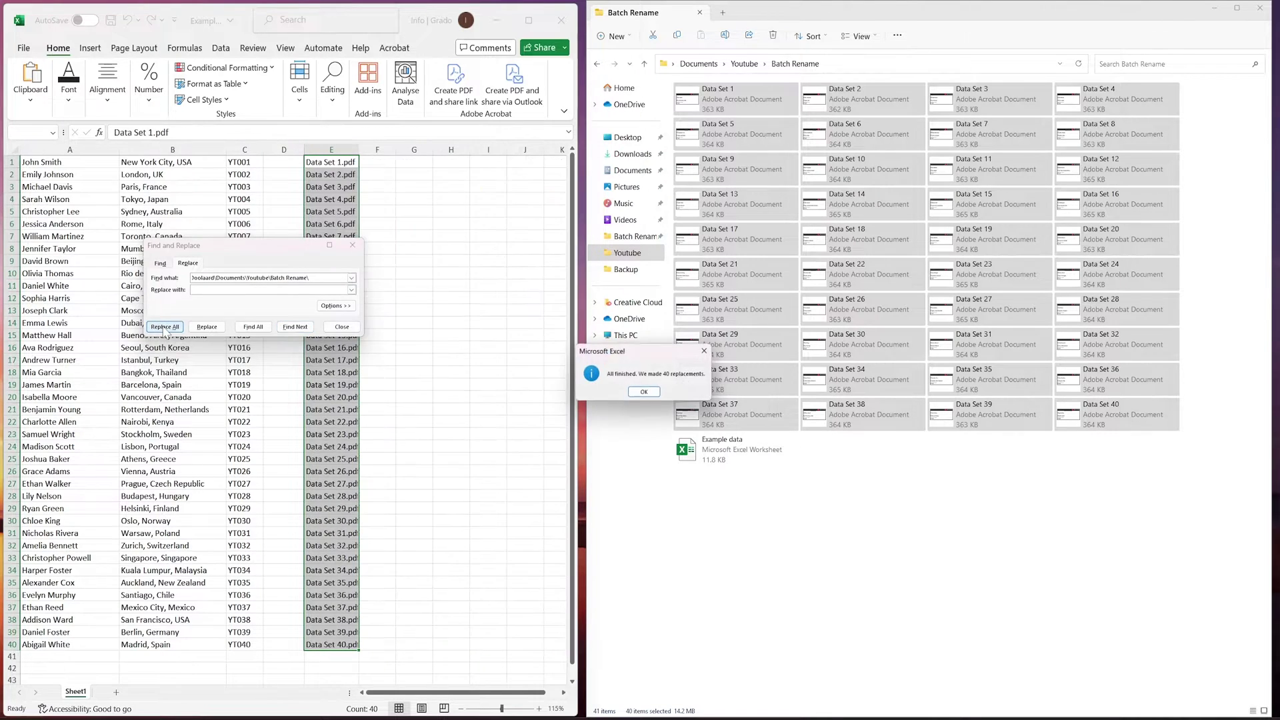
pyautogui.moveTo(620, 354); pyautogui.dragTo(241, 355)
pyautogui.click(263, 392)
pyautogui.click(341, 327)
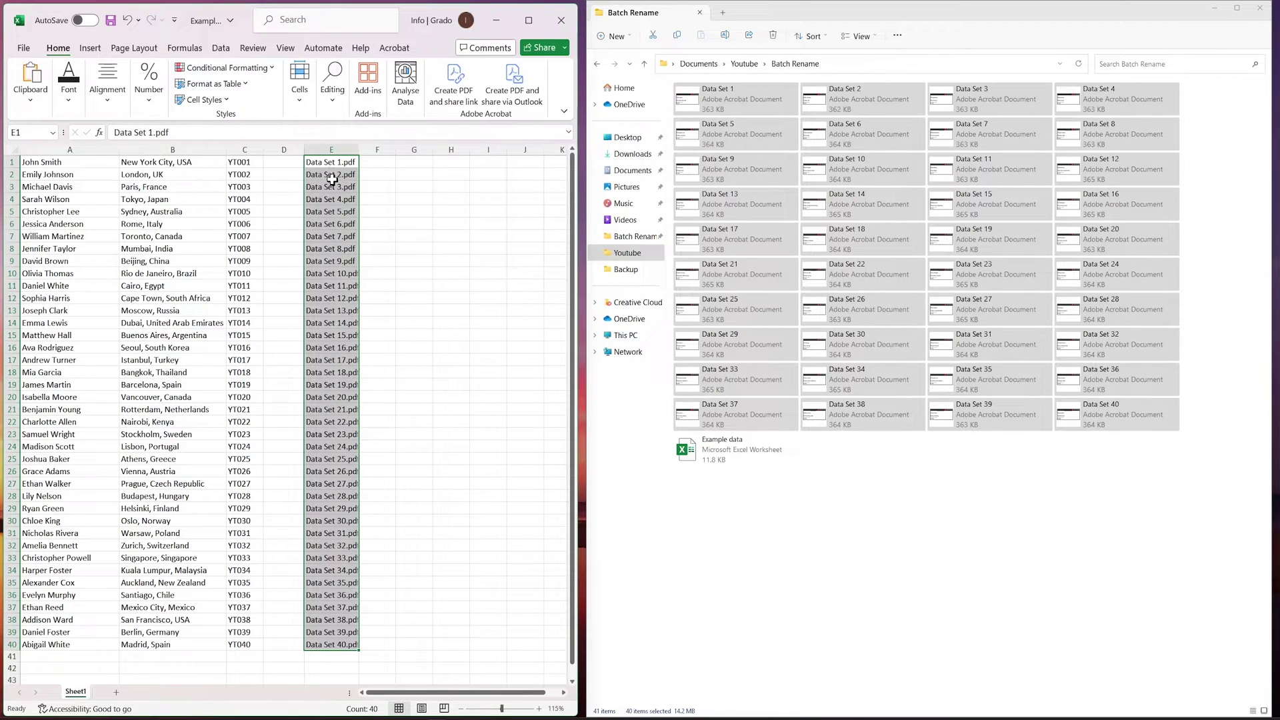
# Step: Copy the file names from column E into column D, starting at cell D1
pyautogui.hotkey('ctrl', 'c')
pyautogui.click(285, 164)
pyautogui.hotkey('ctrl', 'v')
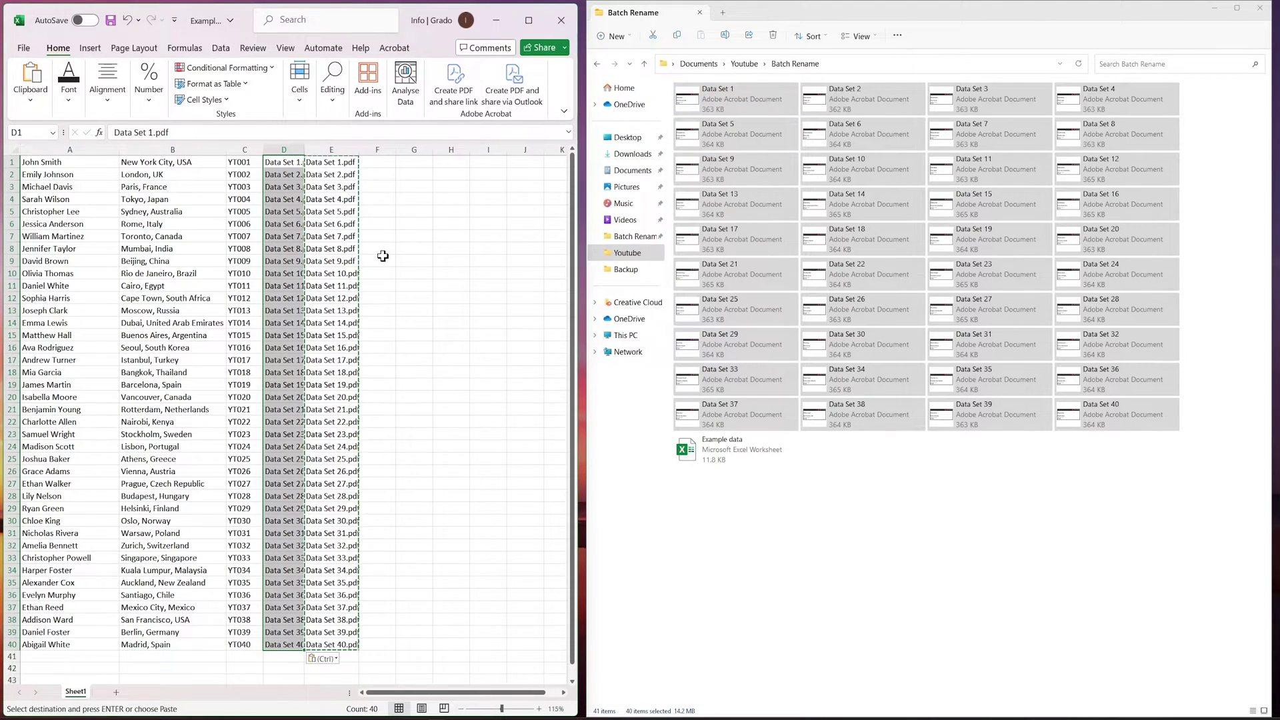
# Step: Remove the .pdf extension from all file names in column D by replacing it with nothing
pyautogui.hotkey('ctrl', 'h')
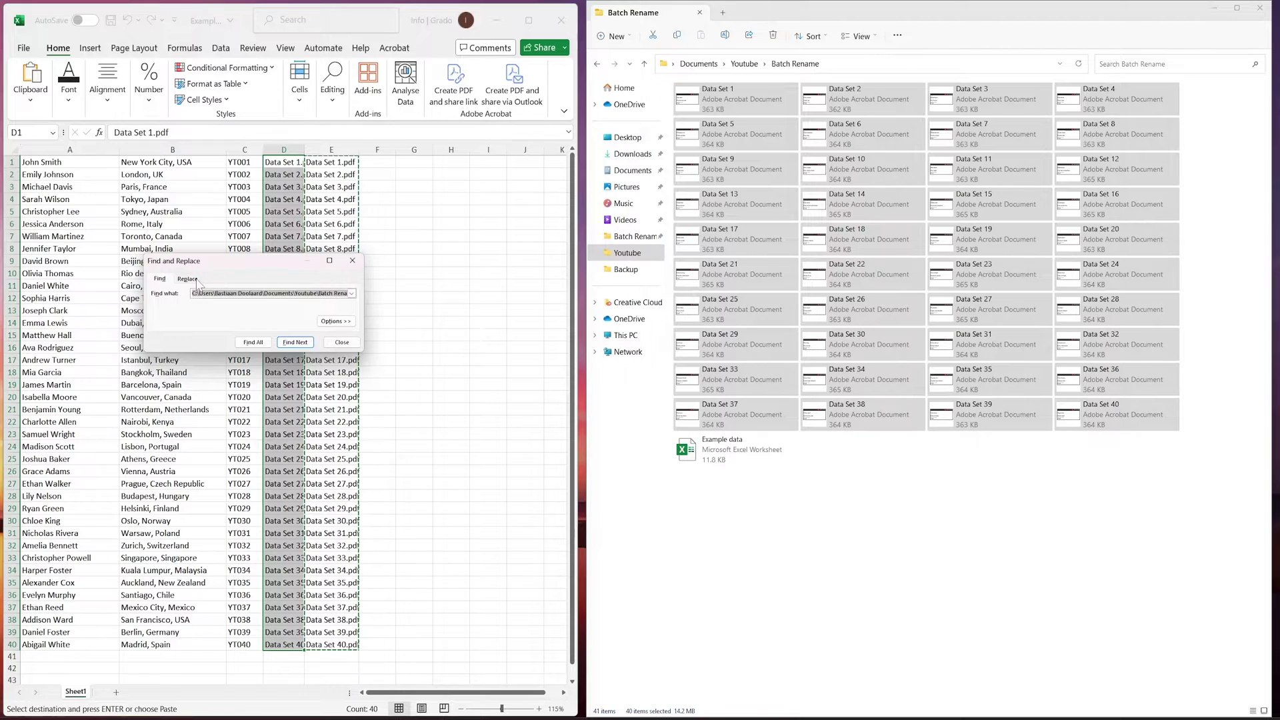
pyautogui.click(196, 283)
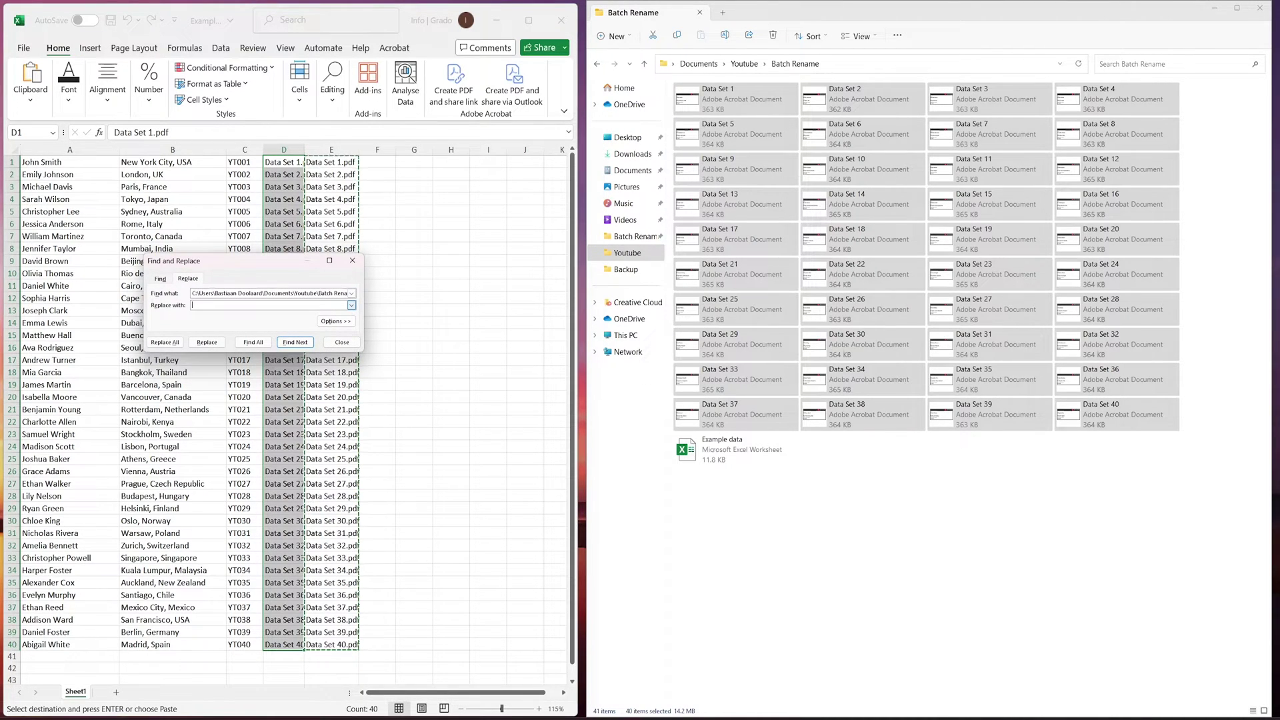
pyautogui.click(226, 293)
pyautogui.hotkey('ctrl', 'a')
pyautogui.press('BackSpace')
pyautogui.click(163, 343)
pyautogui.click(652, 394)
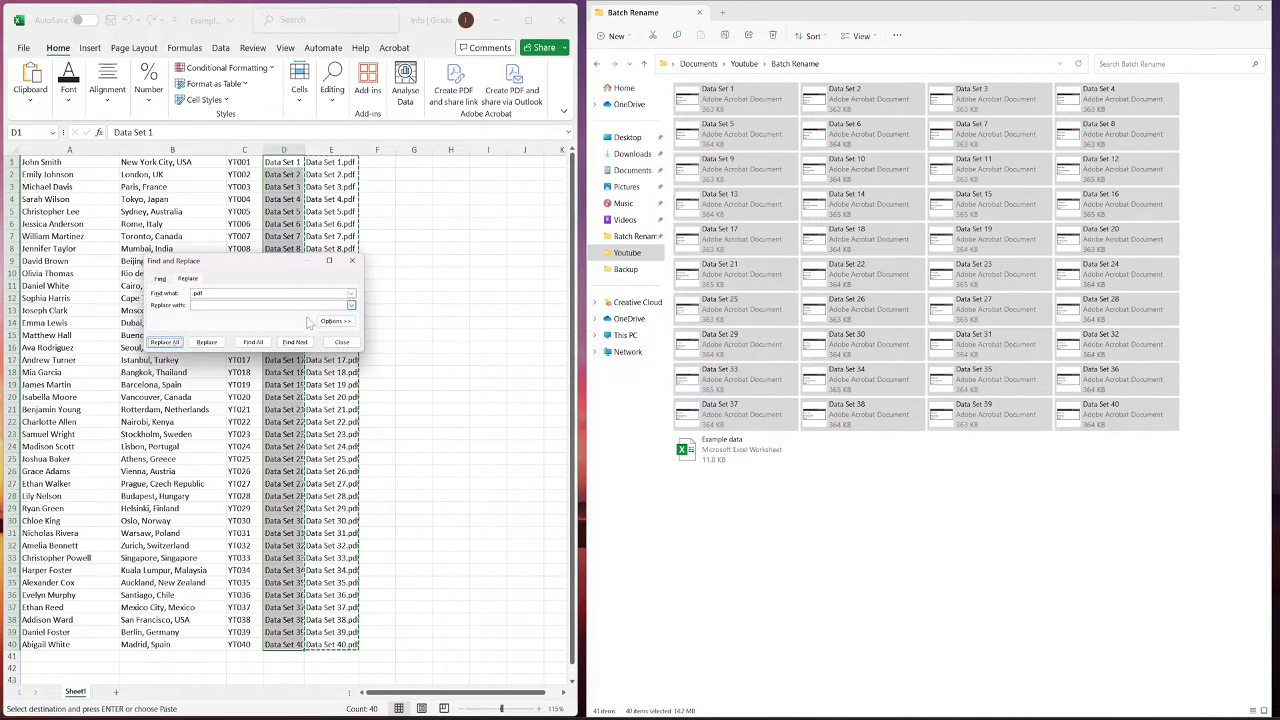
pyautogui.click(341, 342)
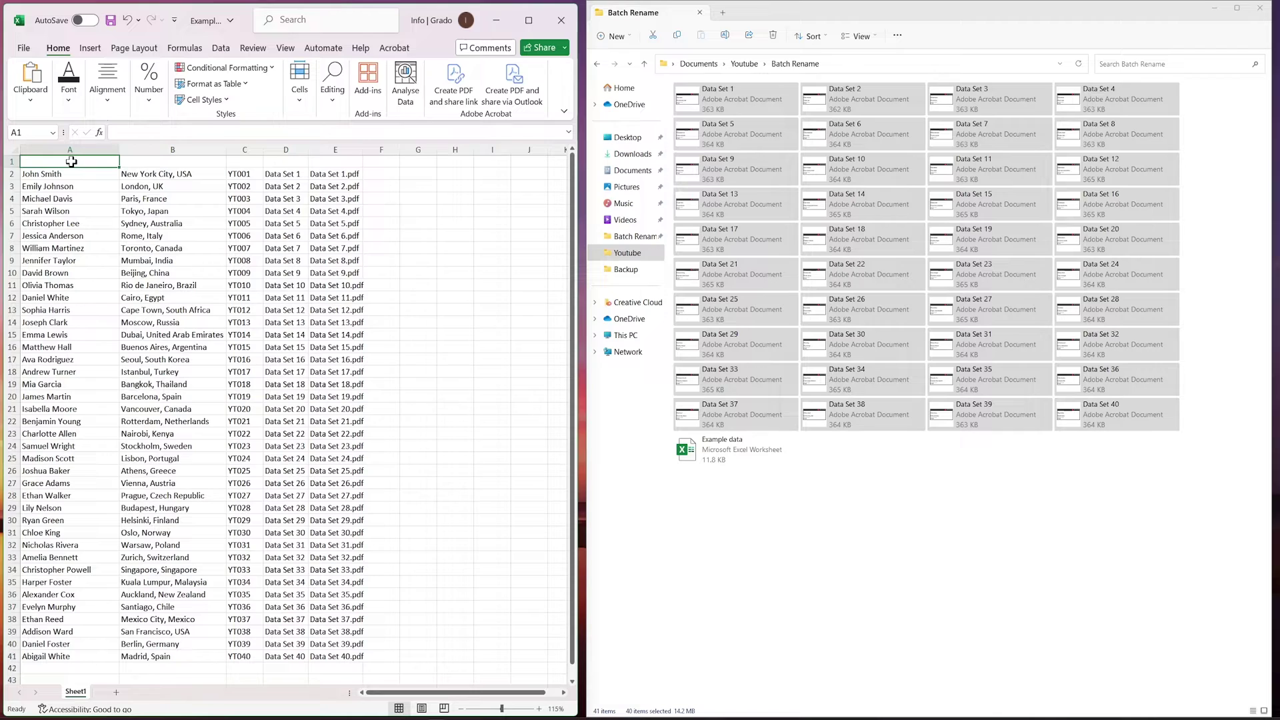
# Step: Enter the headers "Names new" in A1, "File name" in D1 and "File name + extension" in E1
pyautogui.write('Names')
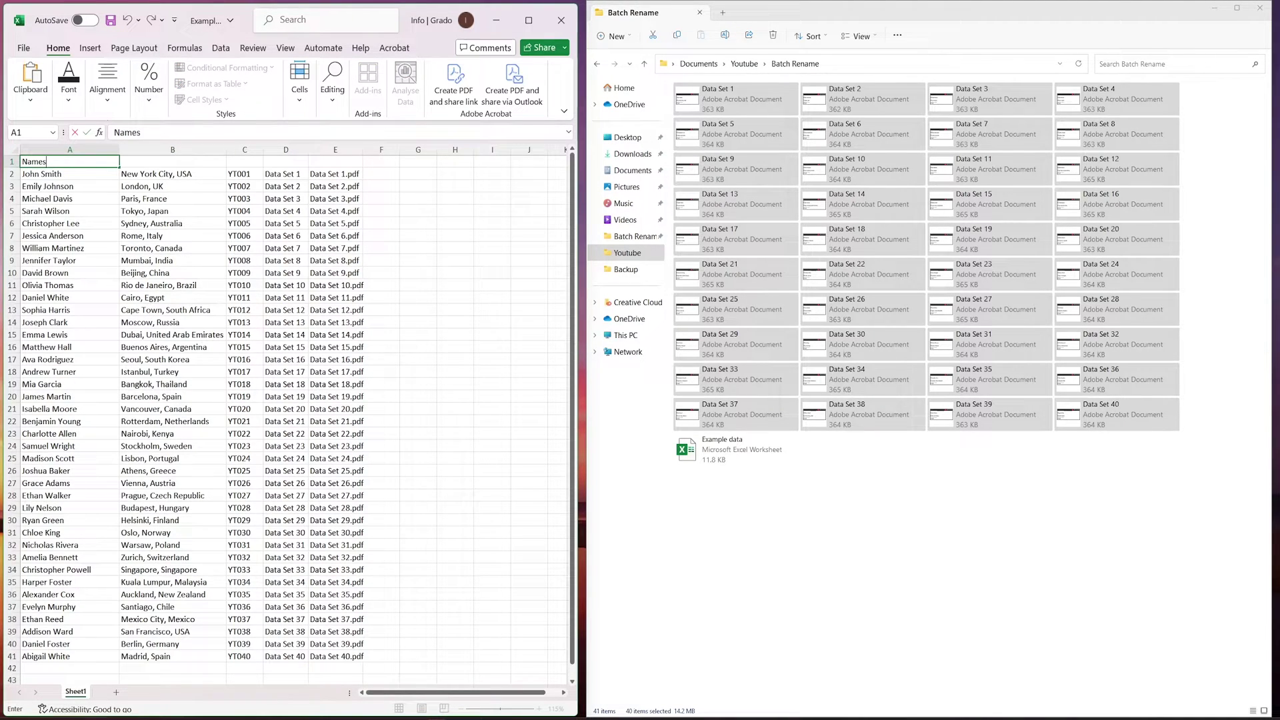
pyautogui.write(' new')
pyautogui.click(286, 162)
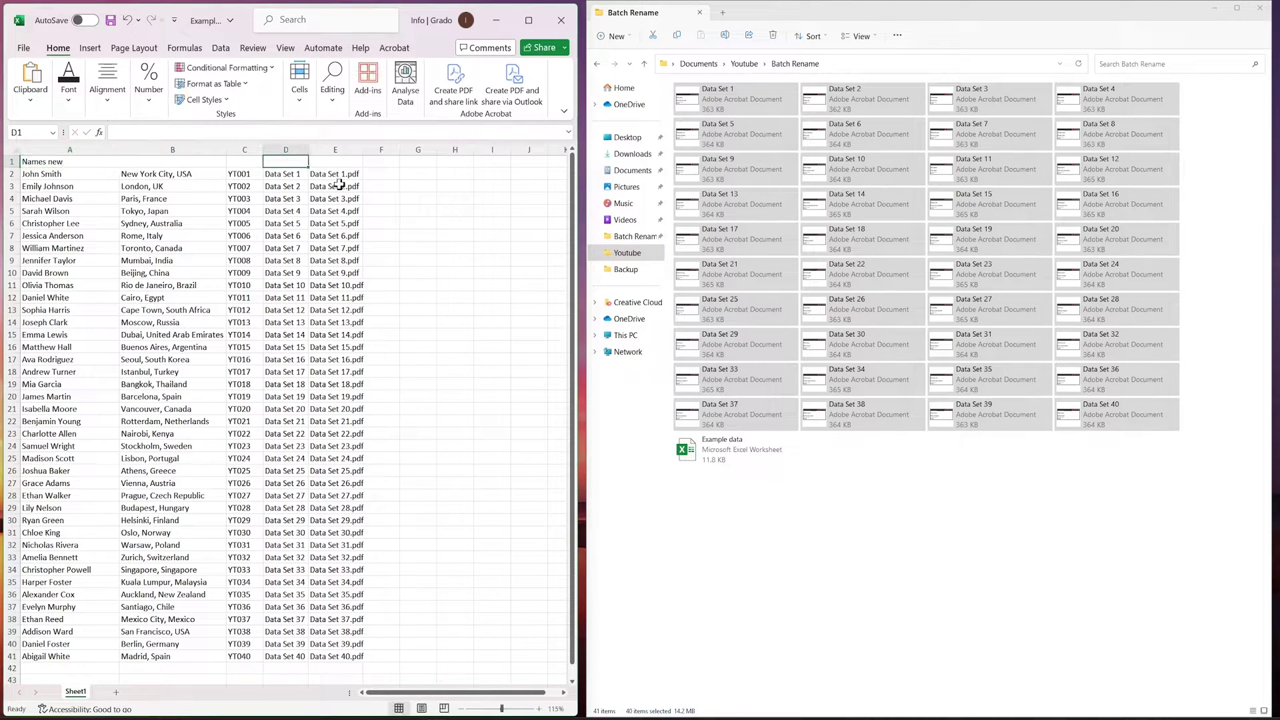
pyautogui.write('File name')
pyautogui.press('Right')
pyautogui.write('File name + extension')
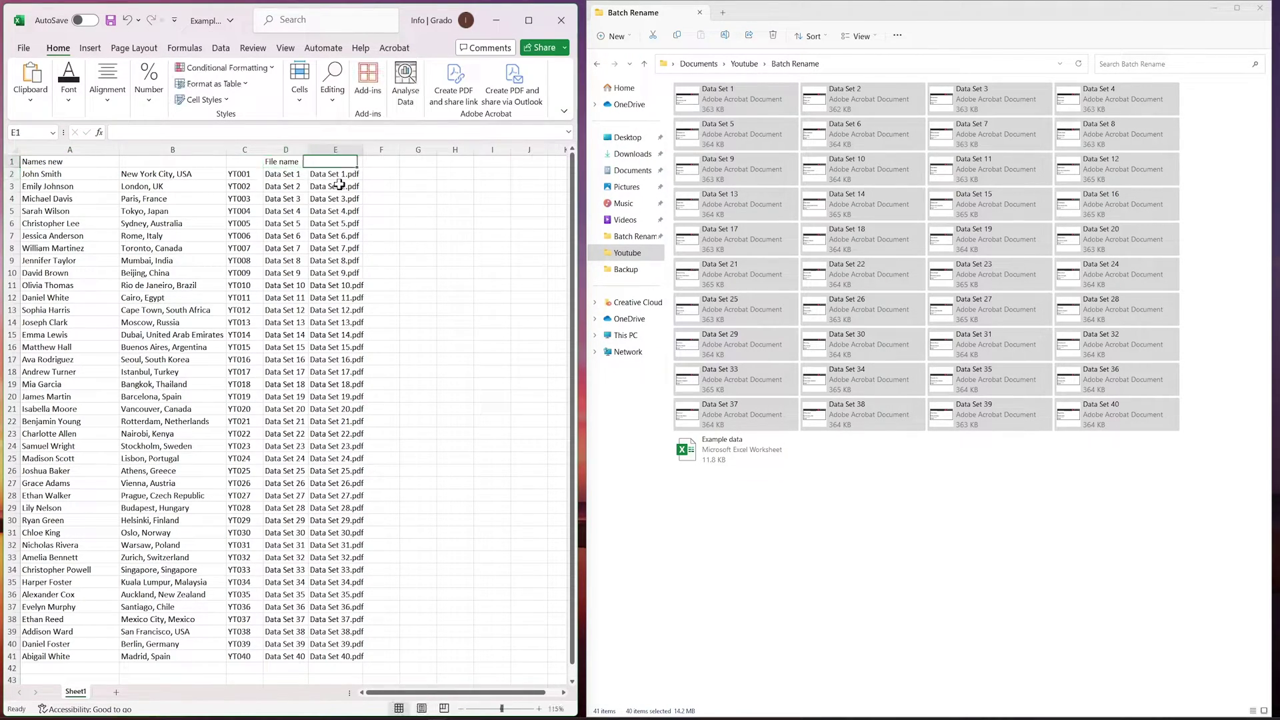
pyautogui.press('Return')
pyautogui.moveTo(339, 162); pyautogui.dragTo(73, 162)
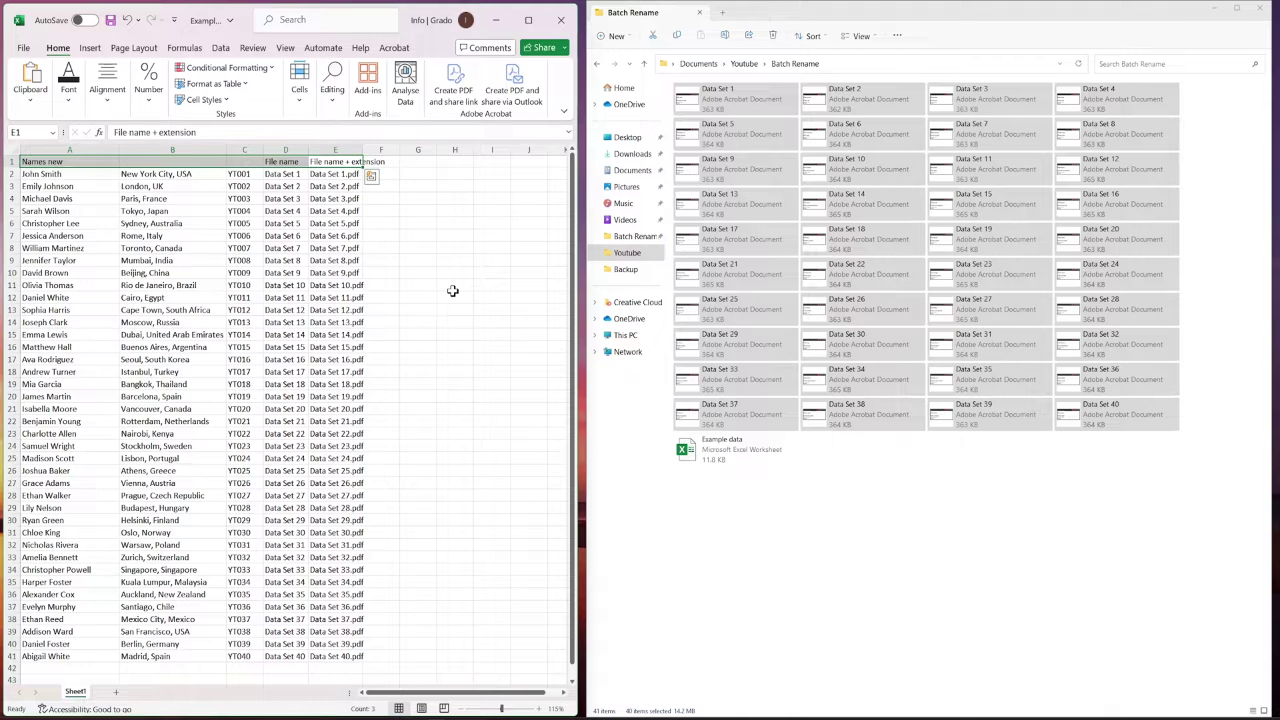
# Step: Undo the header entries and the inserted header row so the data starts in row 1
pyautogui.click(454, 294)
pyautogui.hotkey('ctrl', 'z')
pyautogui.hotkey('ctrl', 'z')
pyautogui.hotkey('ctrl', 'z')
pyautogui.hotkey('ctrl', 'z')
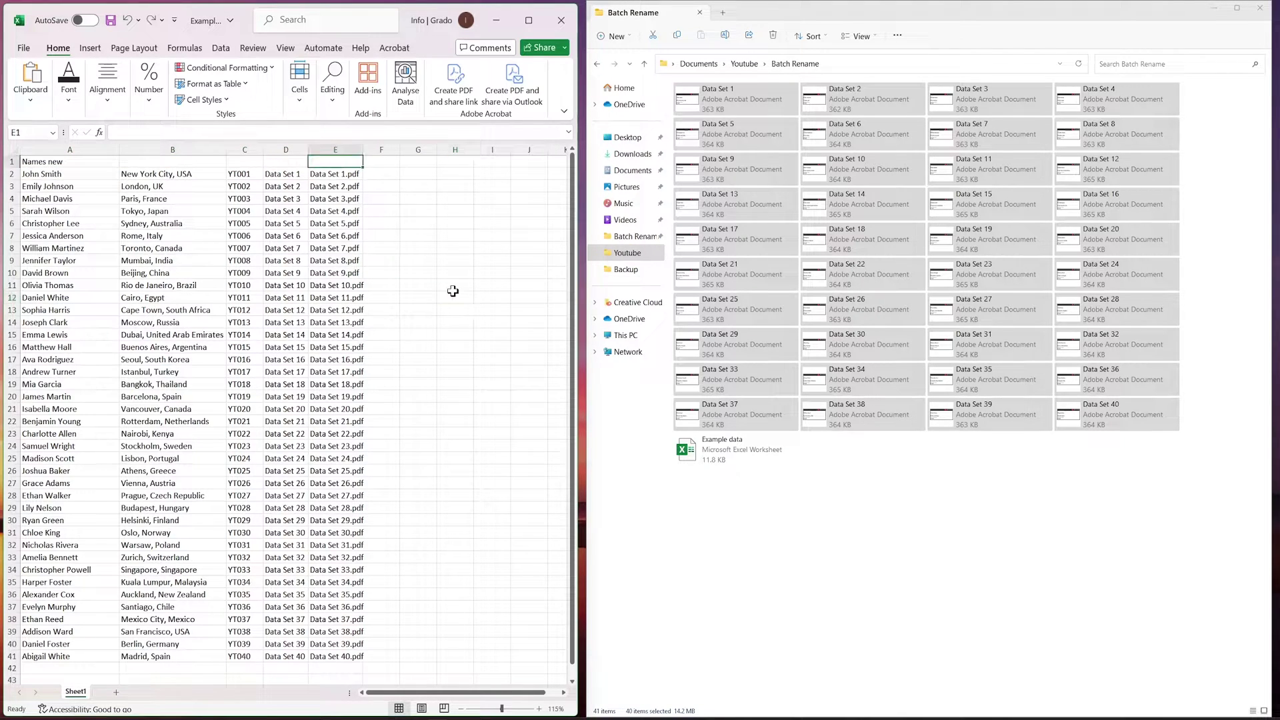
pyautogui.hotkey('ctrl', 'c')
pyautogui.click(453, 292)
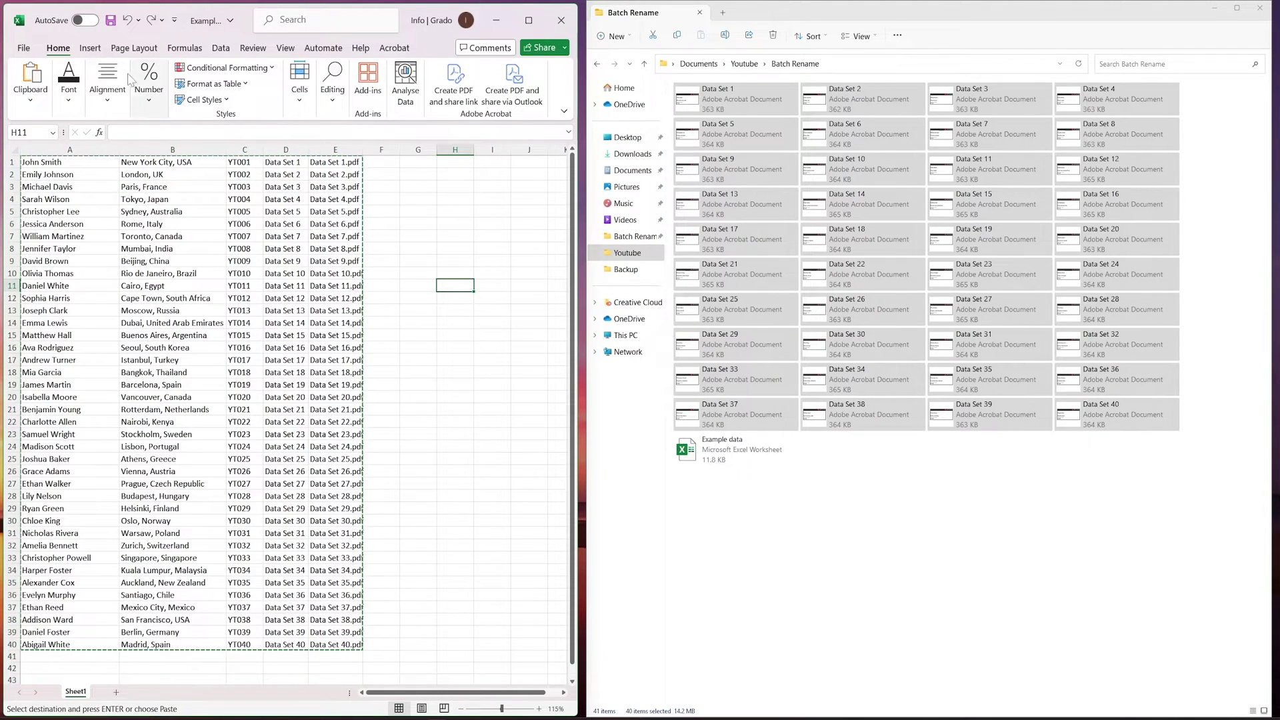
# Step: Save the Example data workbook and clear the PDF selection in the Batch Rename folder
pyautogui.click(110, 22)
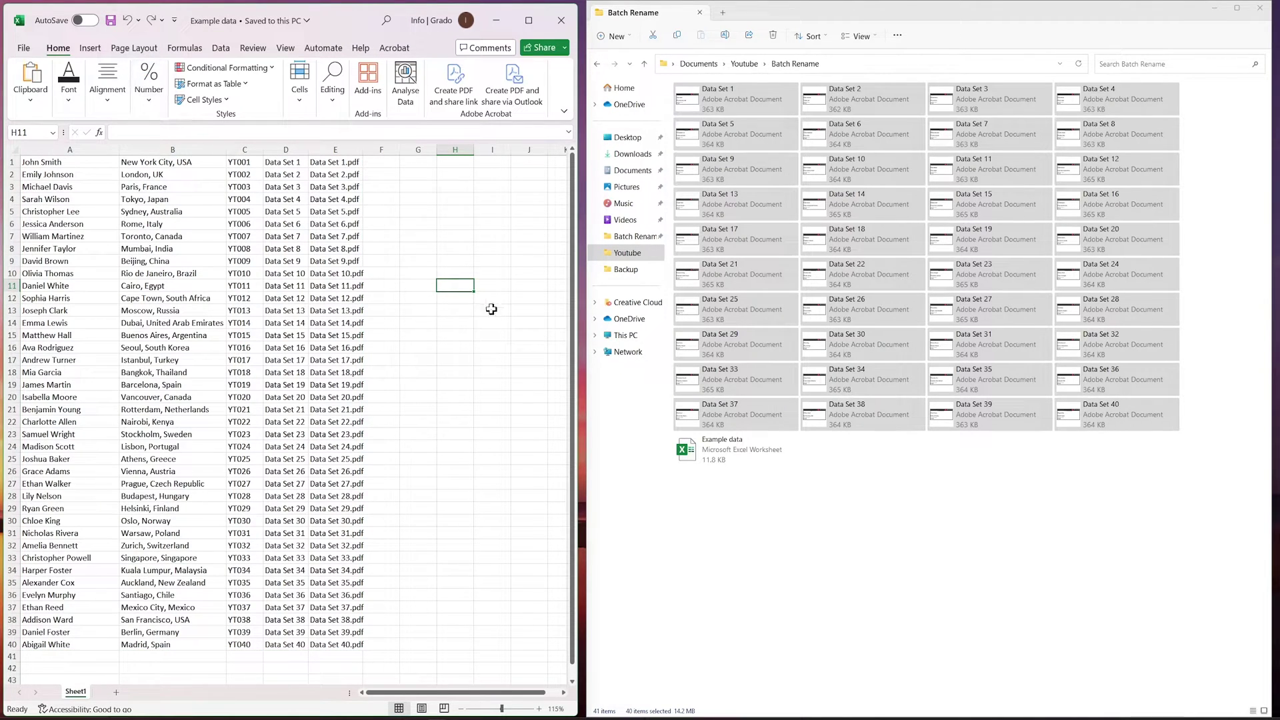
pyautogui.click(752, 494)
pyautogui.click(750, 492)
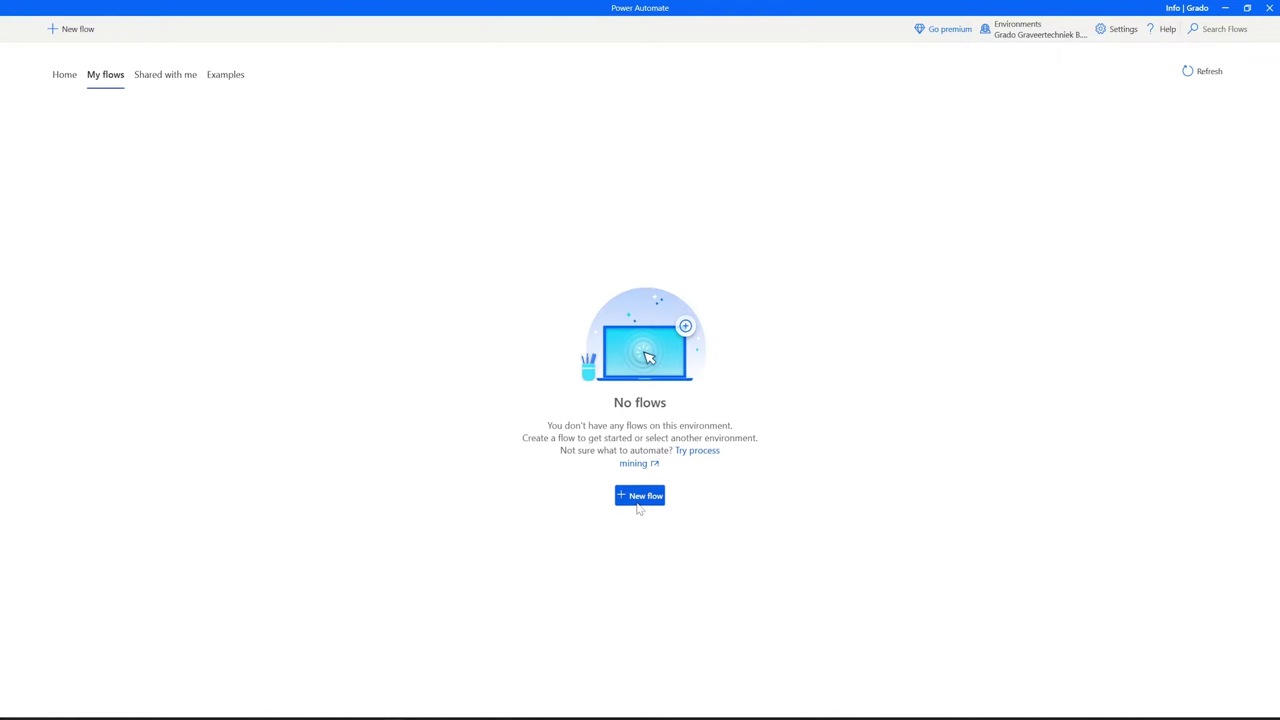
# Step: Create a new flow named "Batch Rename" in Power Automate
pyautogui.click(638, 507)
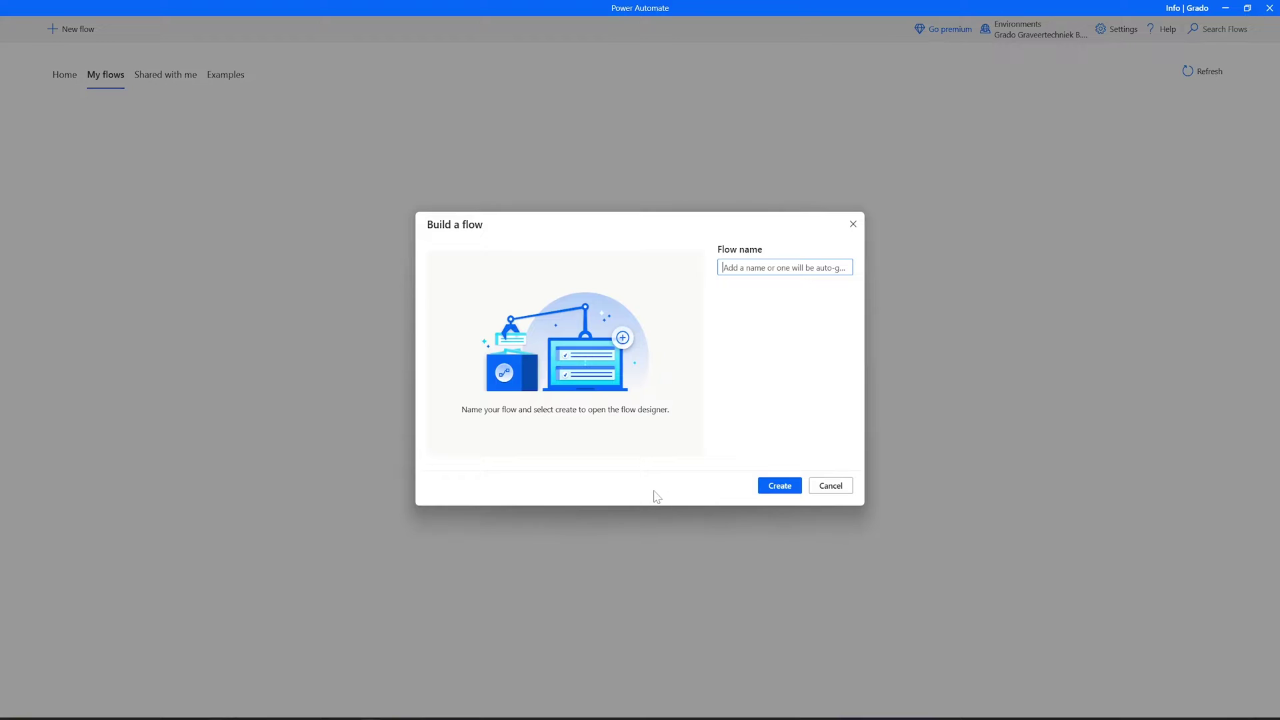
pyautogui.write('Batch Rename')
pyautogui.click(793, 491)
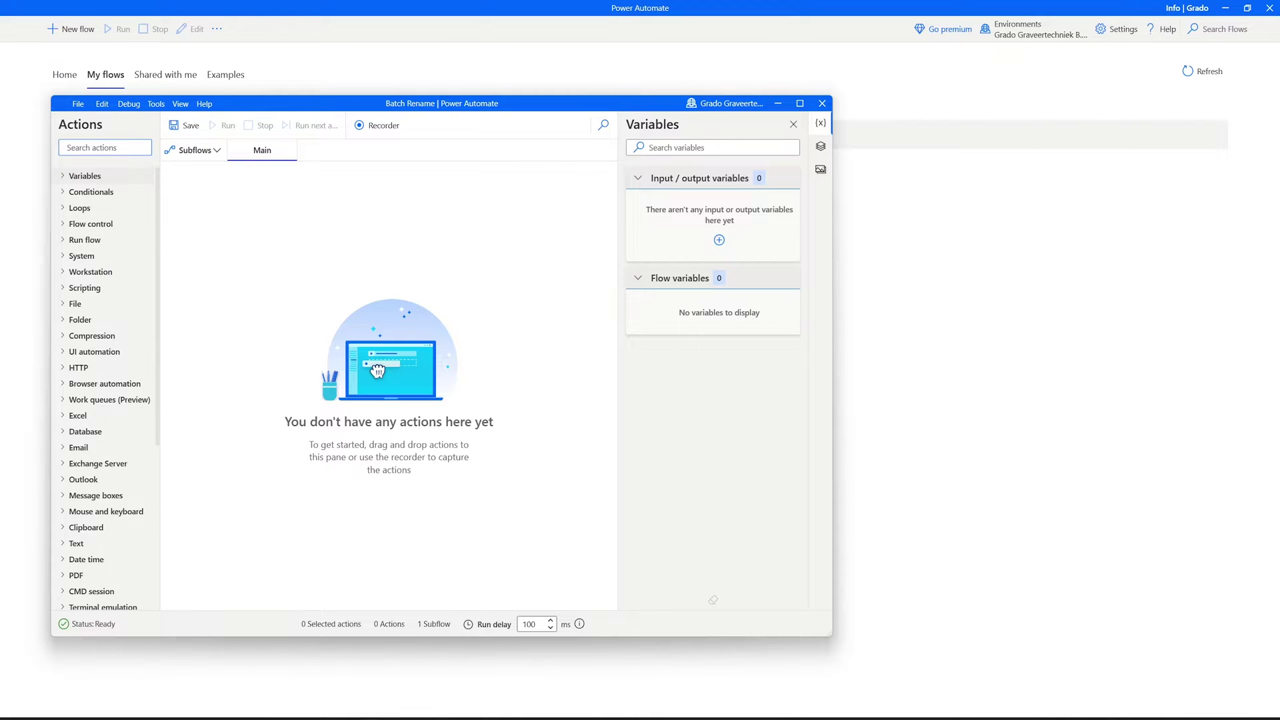
# Step: Add a Launch Excel action that opens the Example data.xlsx workbook from the Batch Rename folder
pyautogui.click(64, 418)
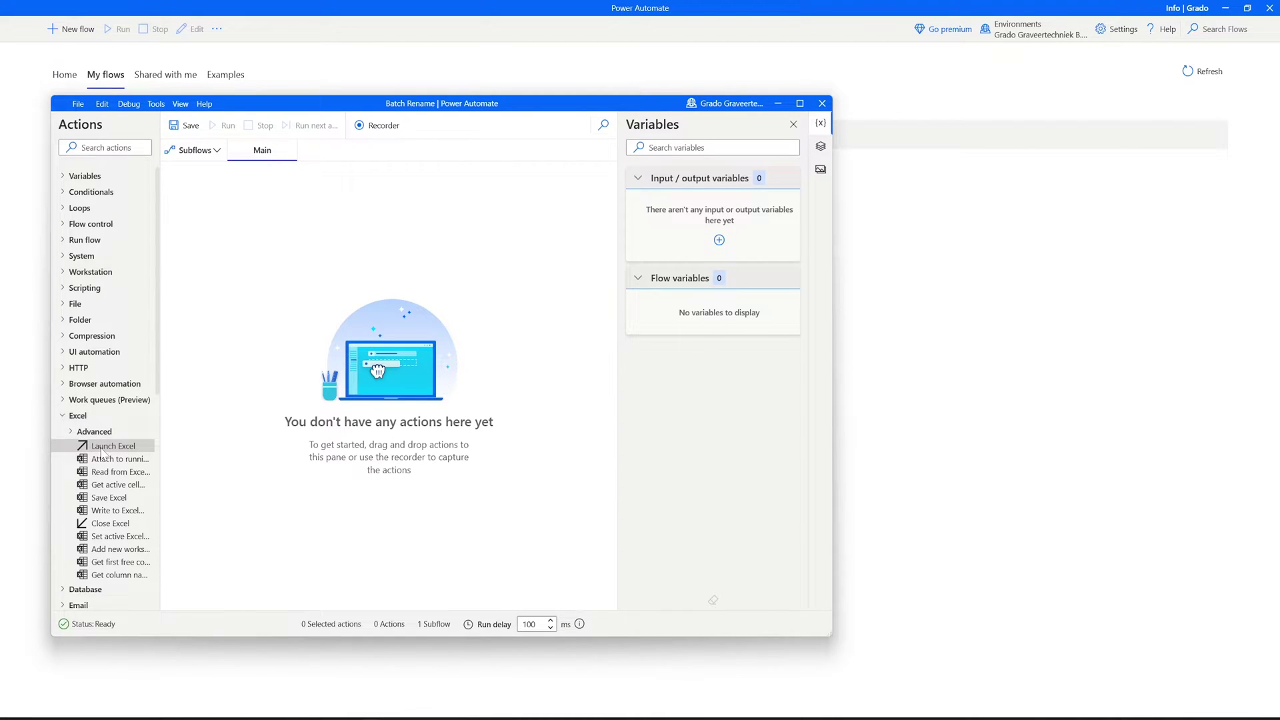
pyautogui.moveTo(101, 451); pyautogui.dragTo(359, 331)
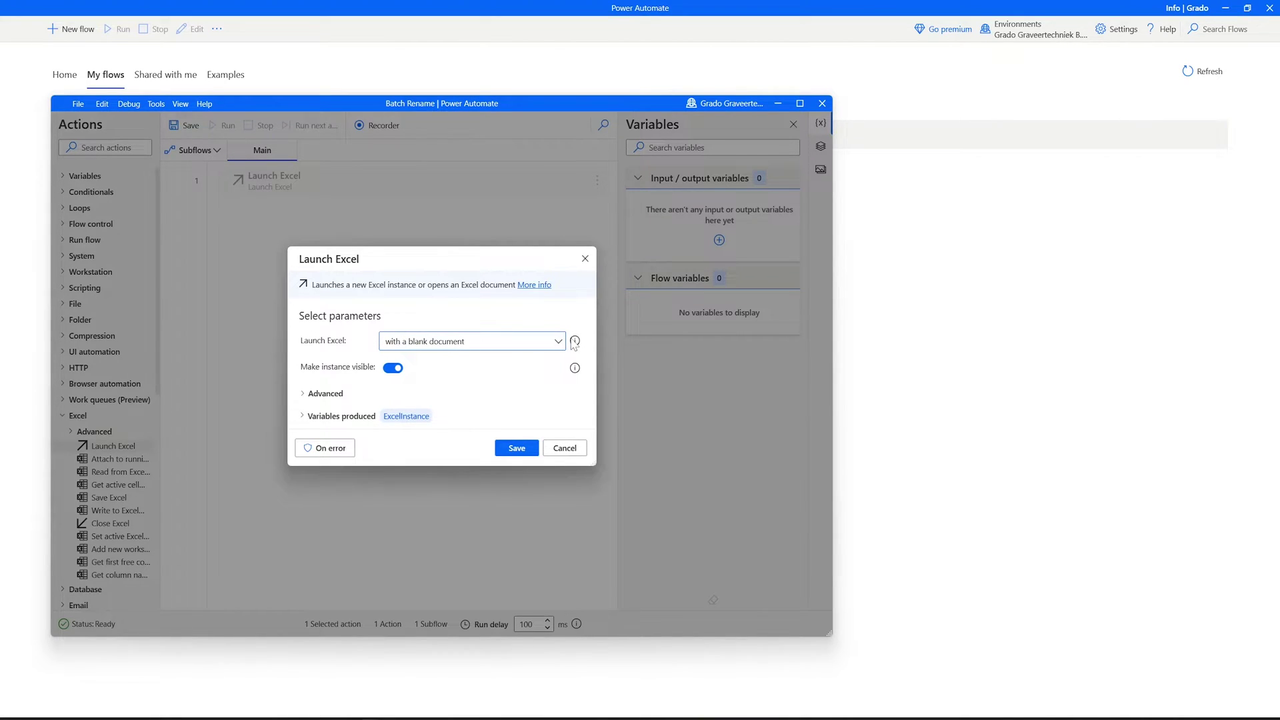
pyautogui.click(559, 343)
pyautogui.click(465, 375)
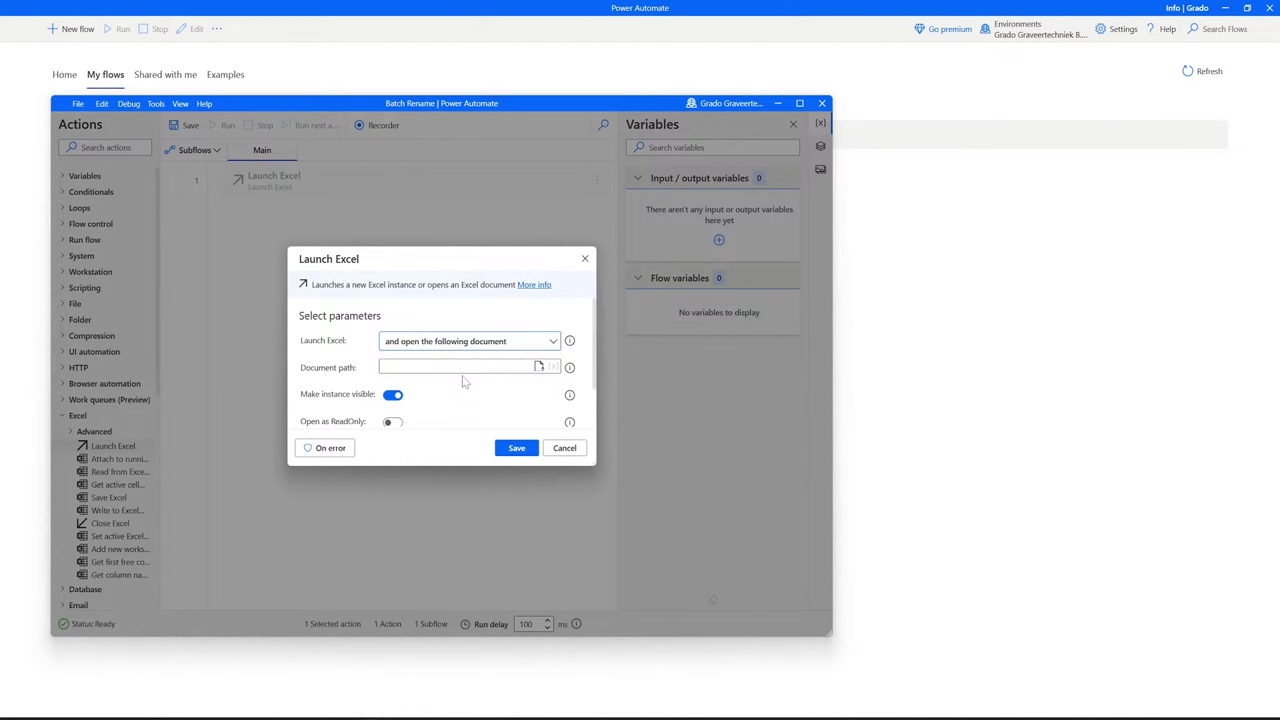
pyautogui.click(539, 367)
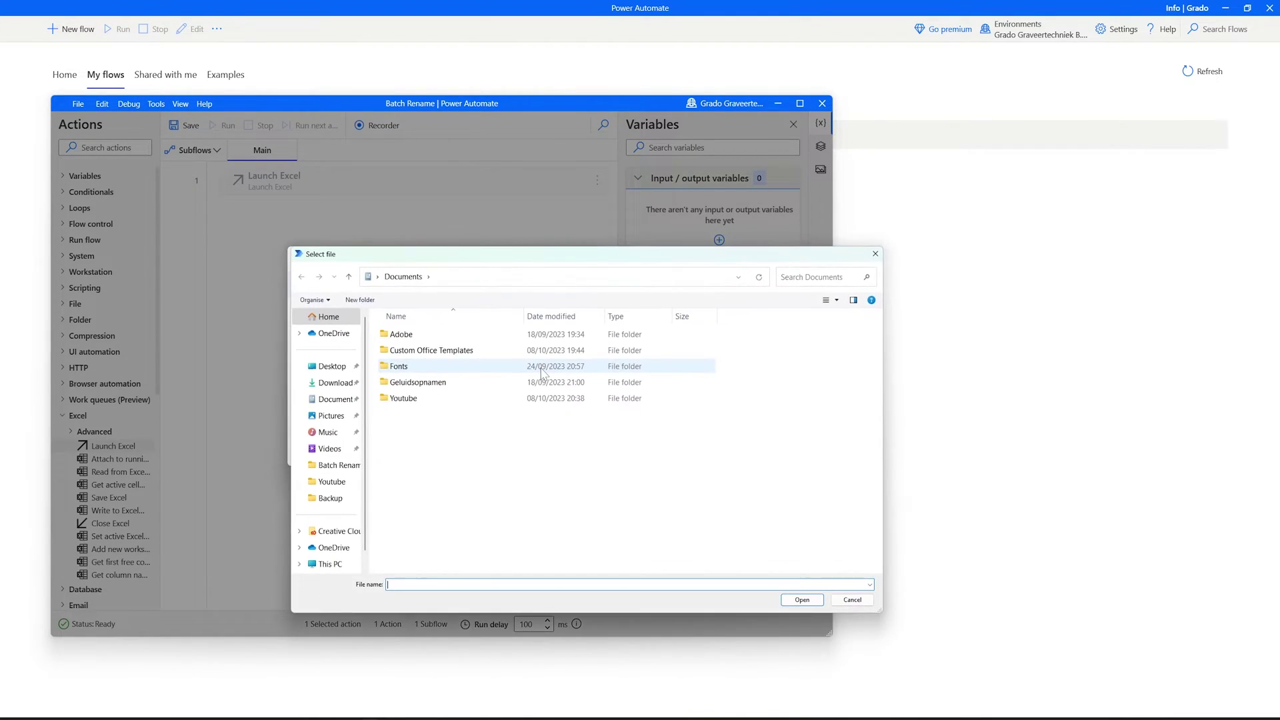
pyautogui.doubleClick(400, 399)
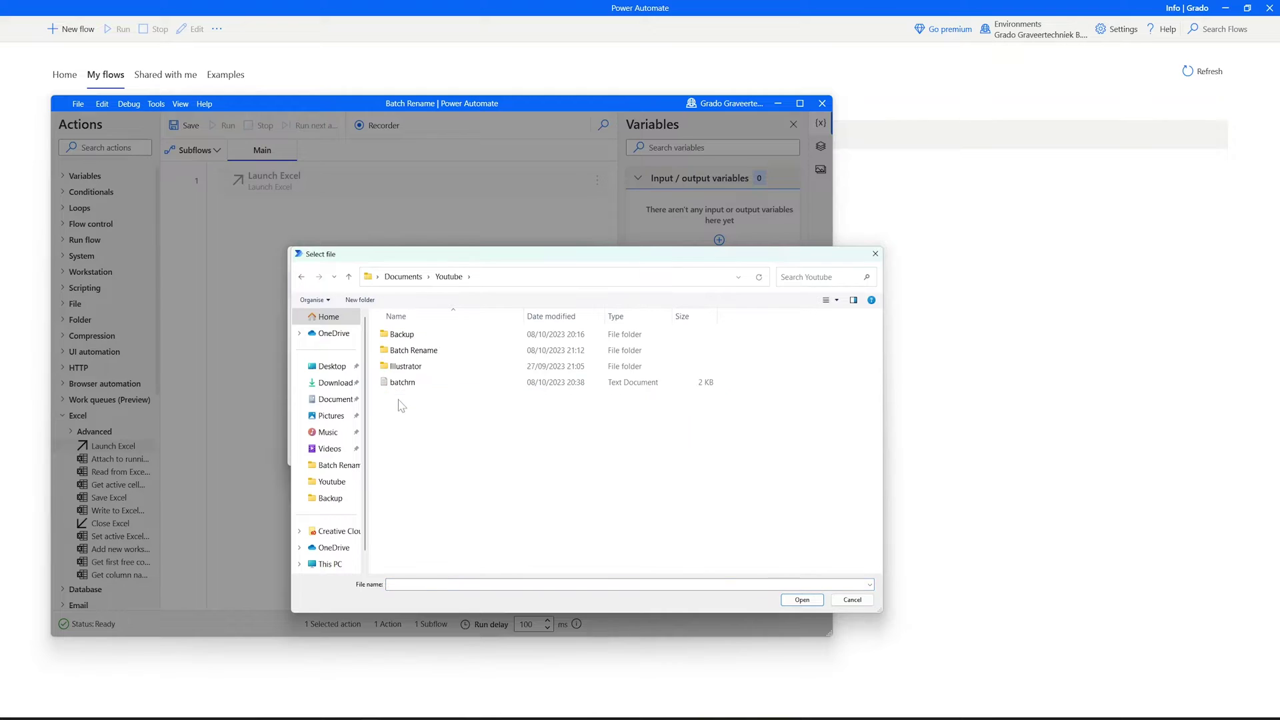
pyautogui.doubleClick(403, 352)
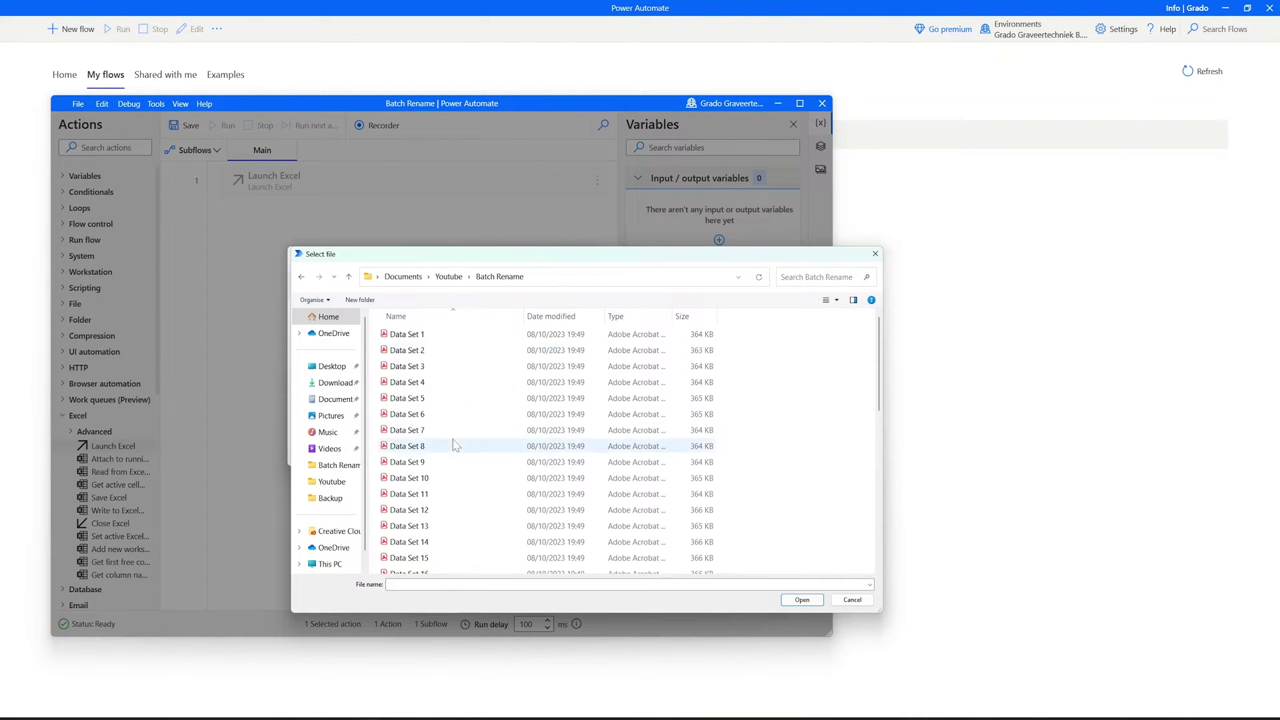
pyautogui.scroll(-8, 422, 467)
pyautogui.click(406, 566)
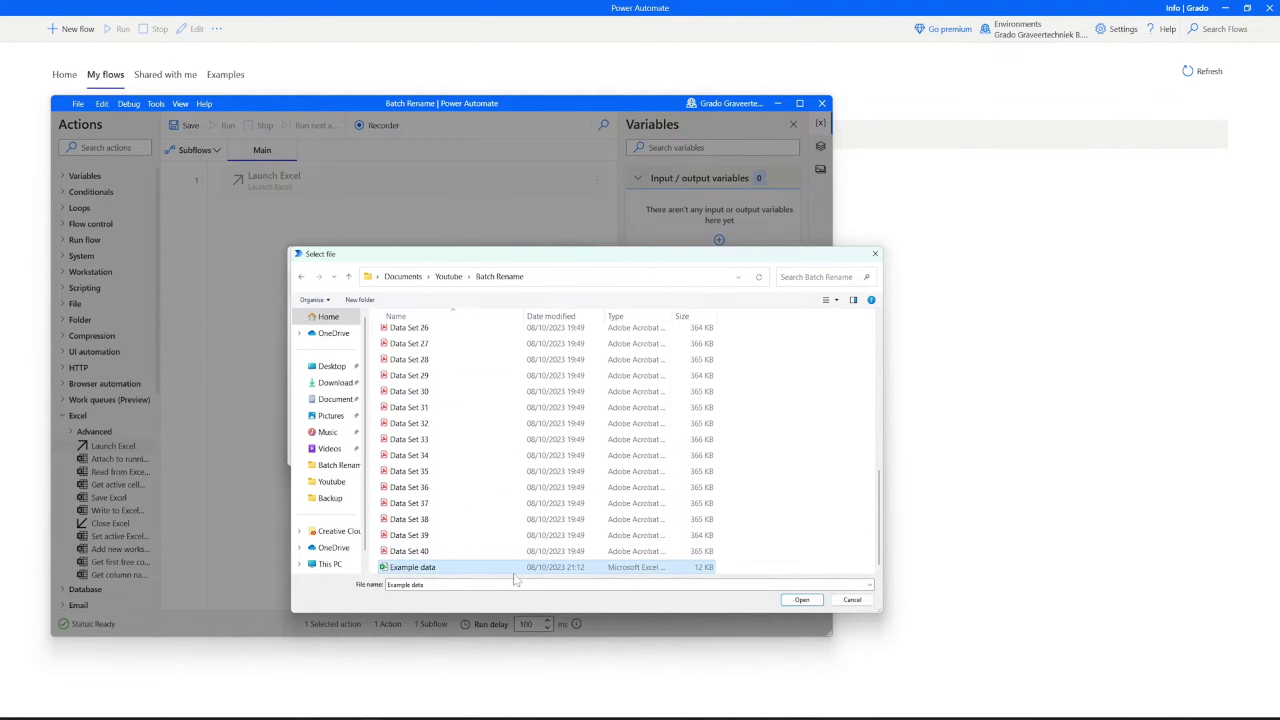
pyautogui.click(802, 600)
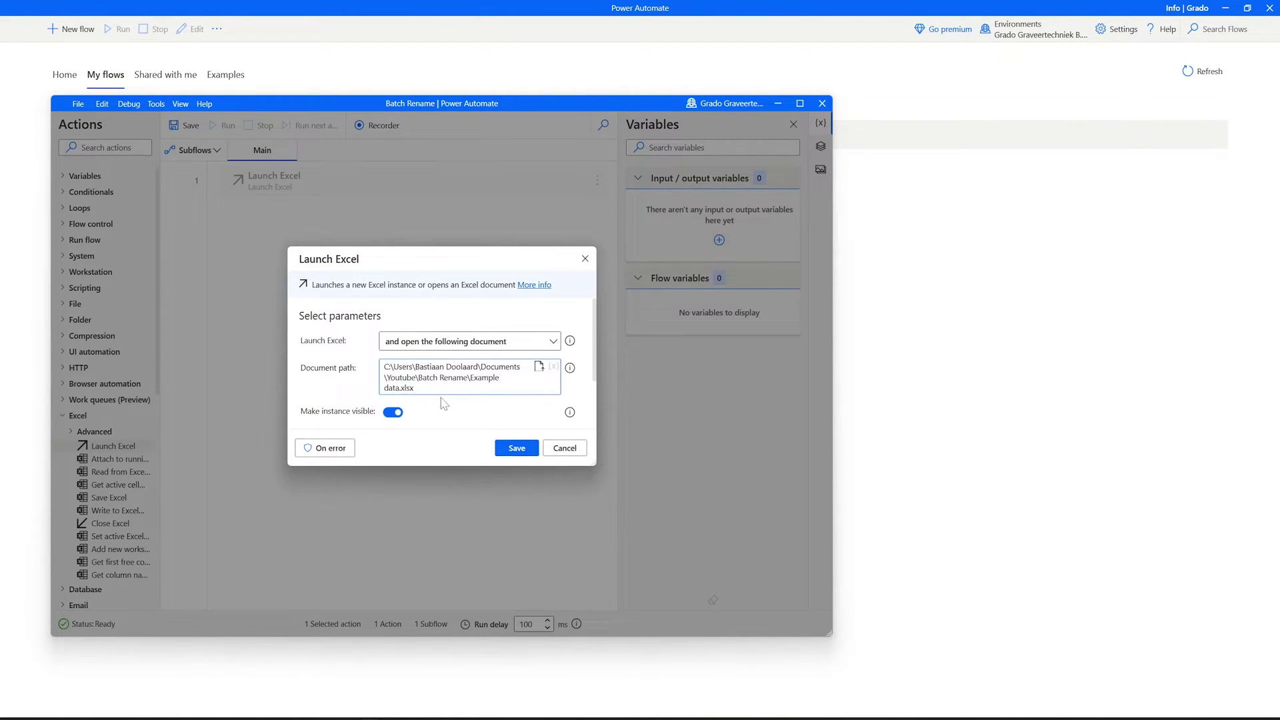
pyautogui.click(517, 449)
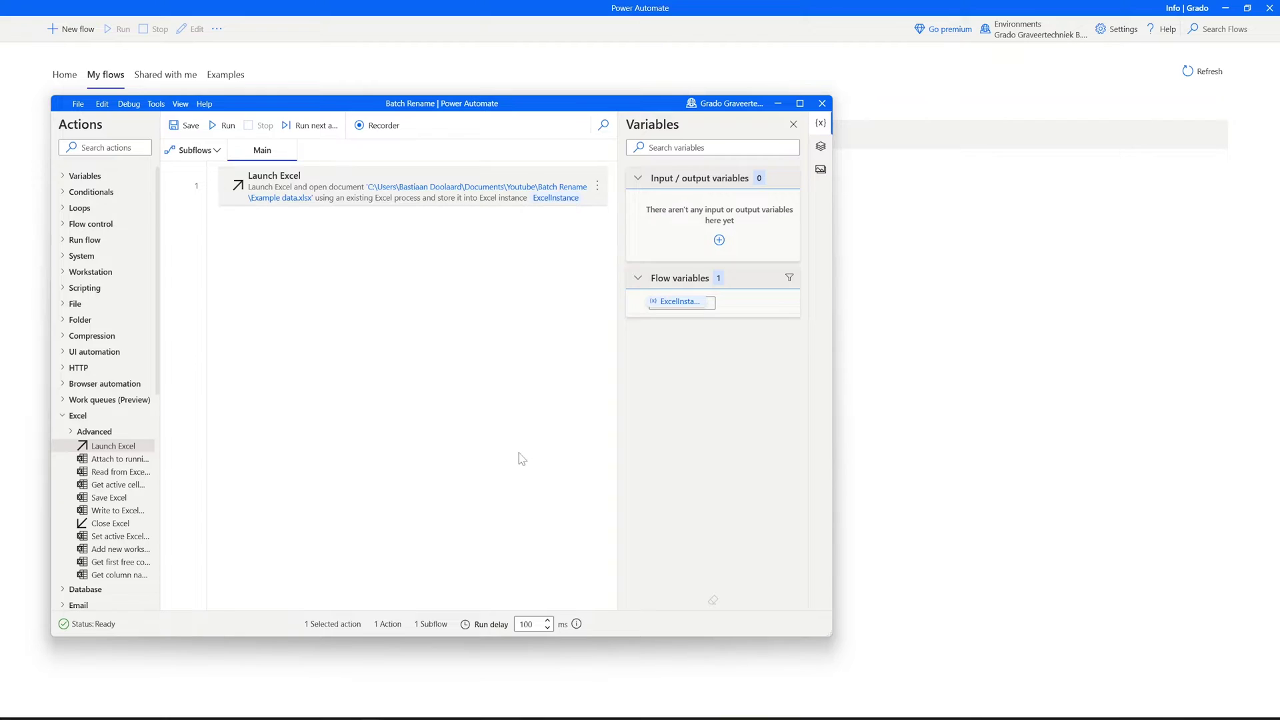
# Step: Add a Loop action after Launch Excel that runs from 1 to 40 with an increment of 1
pyautogui.click(63, 208)
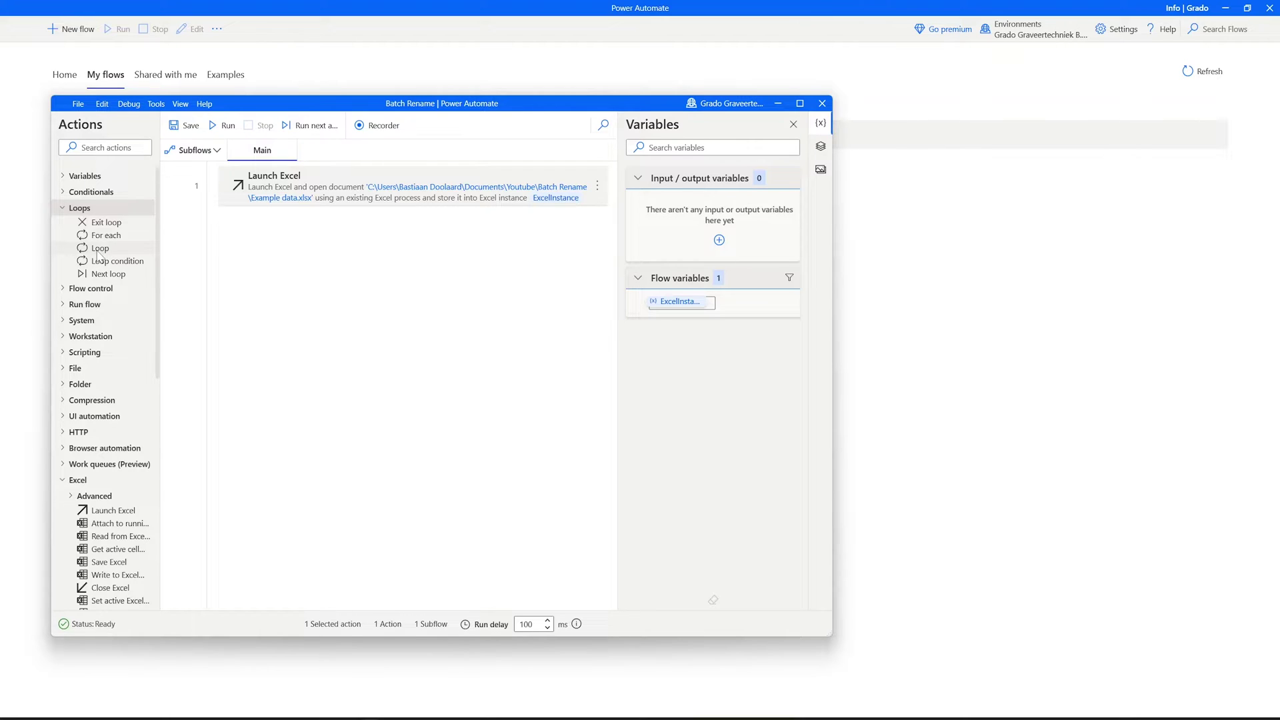
pyautogui.moveTo(98, 253); pyautogui.dragTo(266, 232)
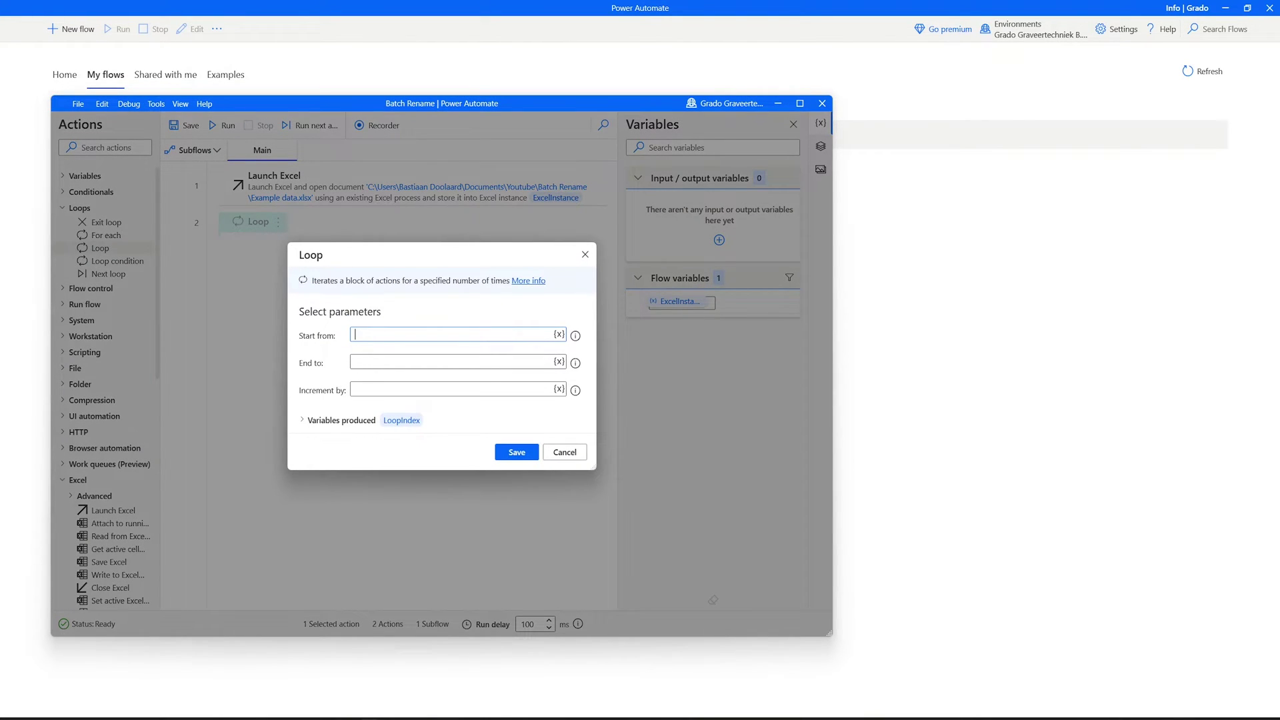
pyautogui.write('1')
pyautogui.press('Tab')
pyautogui.hotkey('alt', 'Tab')
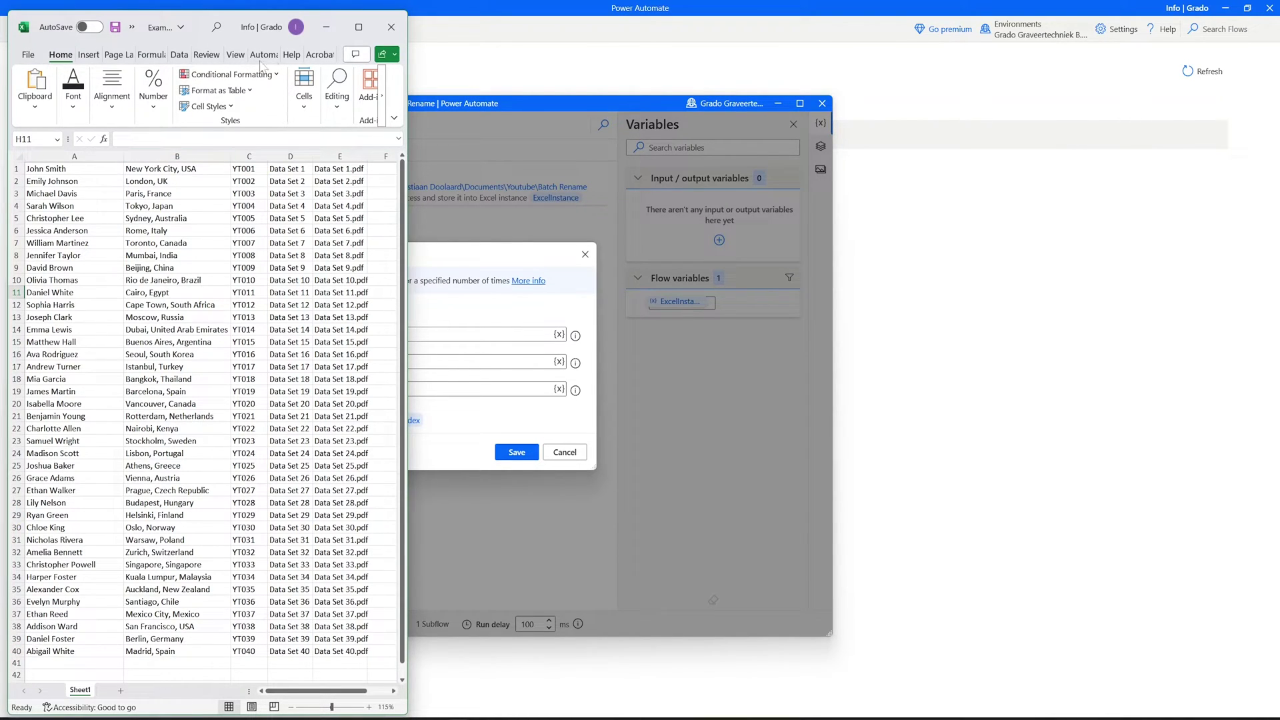
pyautogui.hotkey('alt', 'Tab')
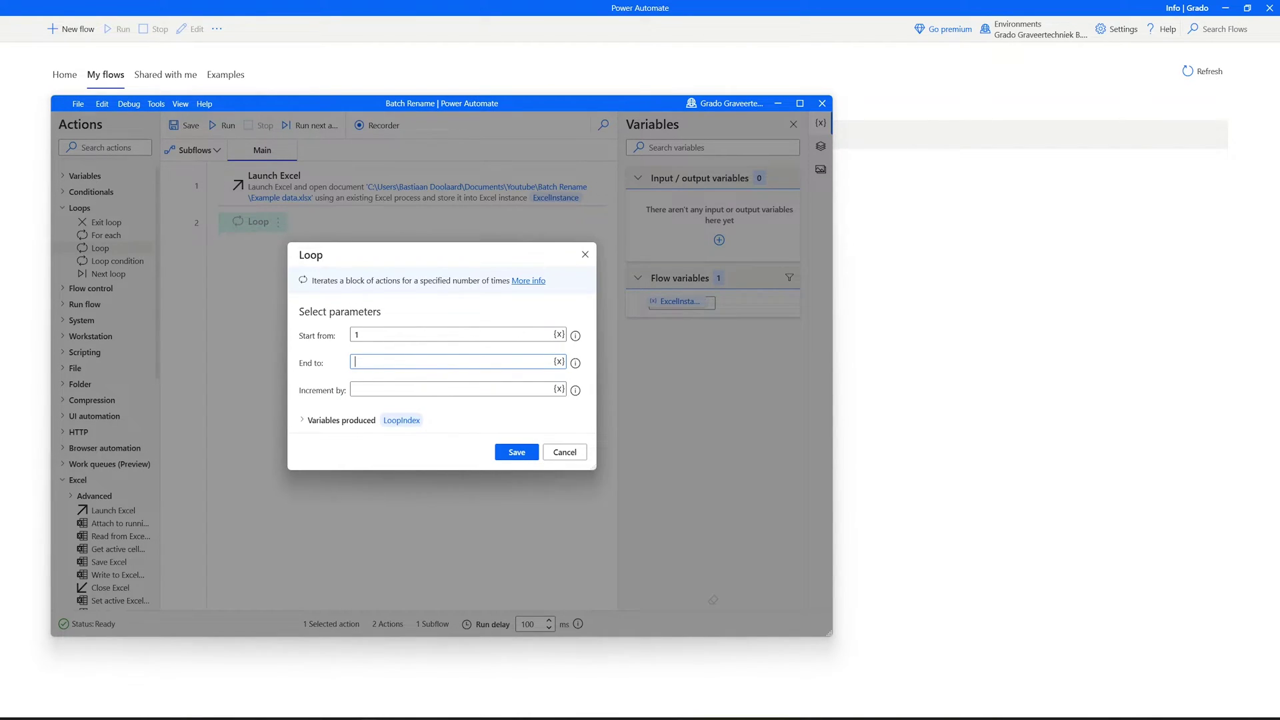
pyautogui.write('40')
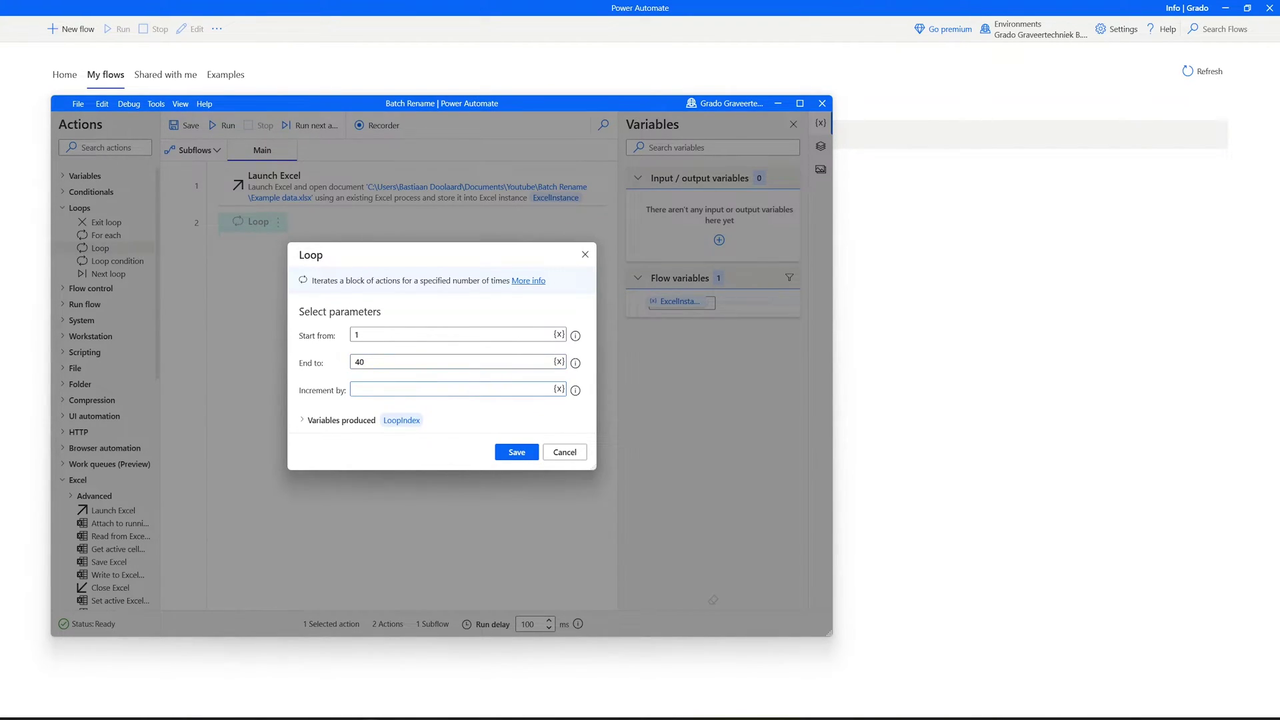
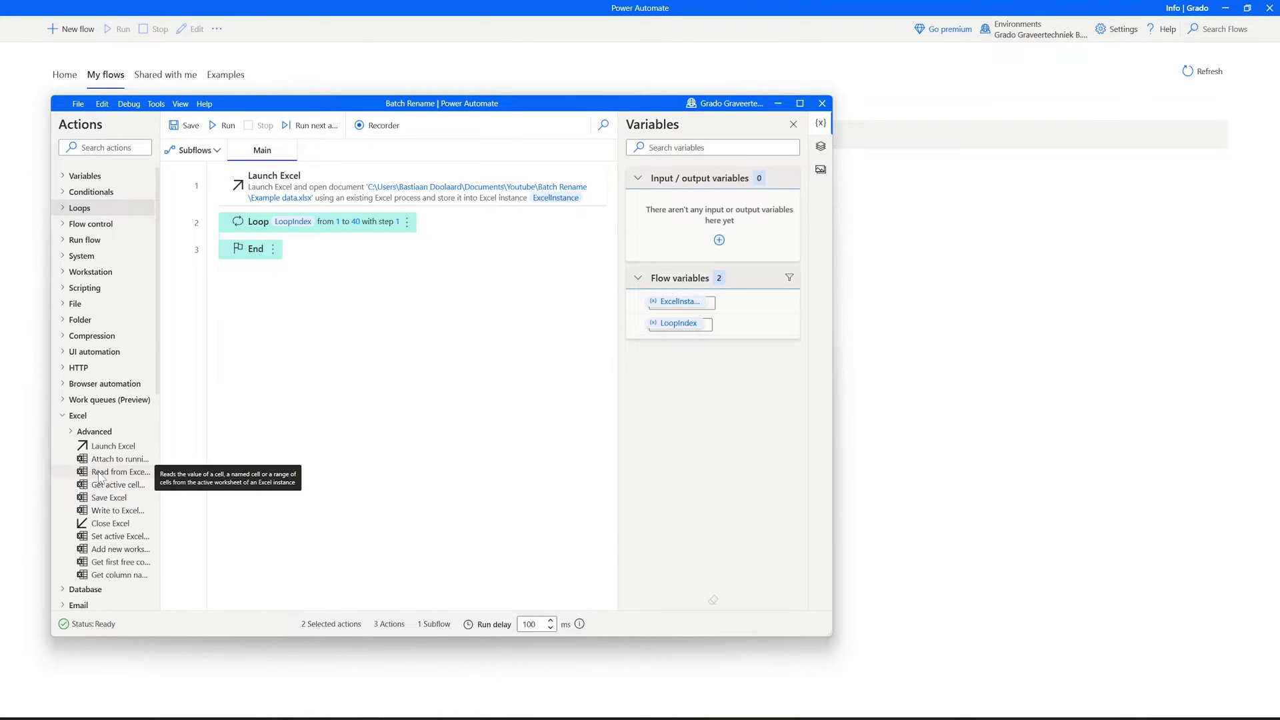
# Step: Add a Read from Excel worksheet action inside the loop for a single cell in column A, row %LoopIndex%
pyautogui.moveTo(99, 476); pyautogui.dragTo(266, 240)
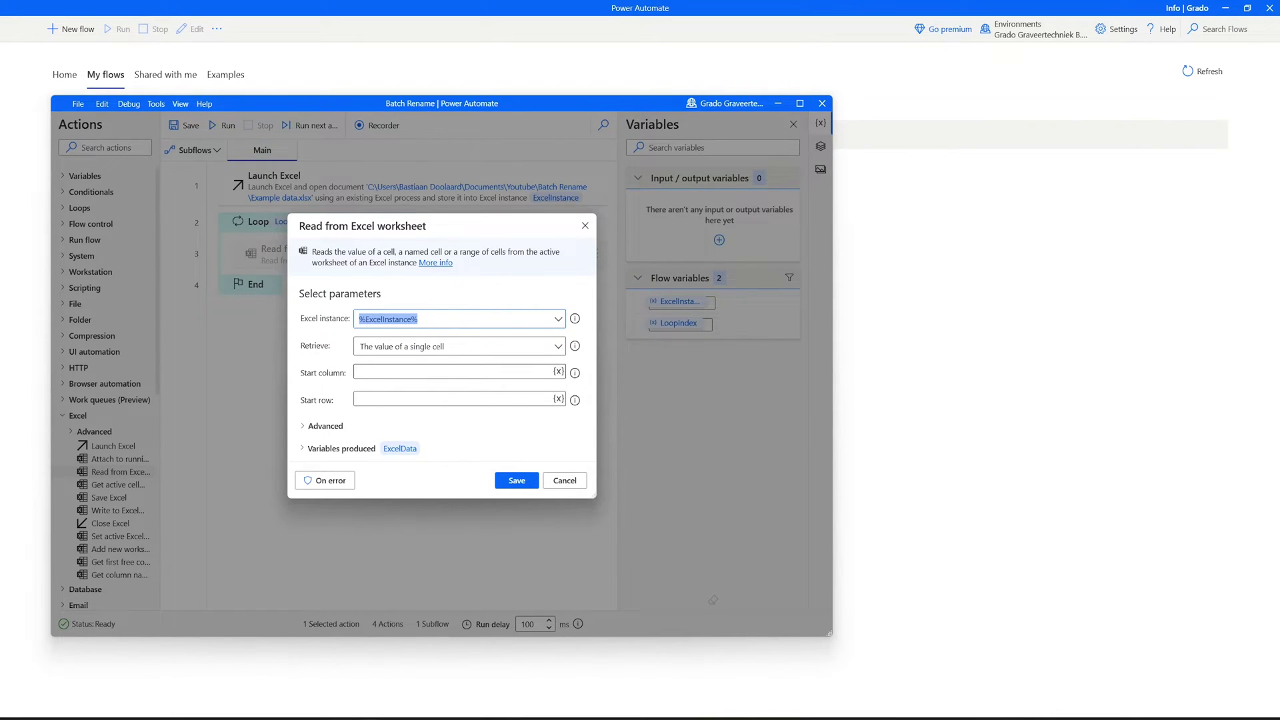
pyautogui.click(426, 717)
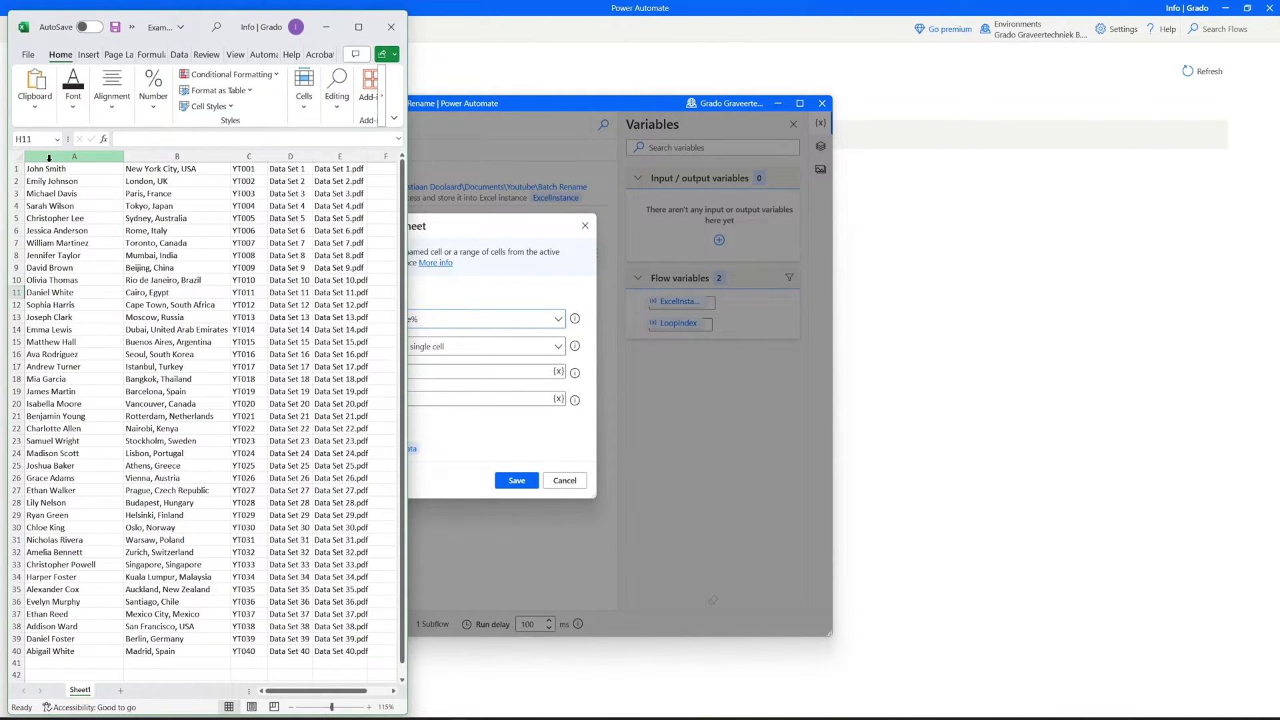
pyautogui.click(326, 26)
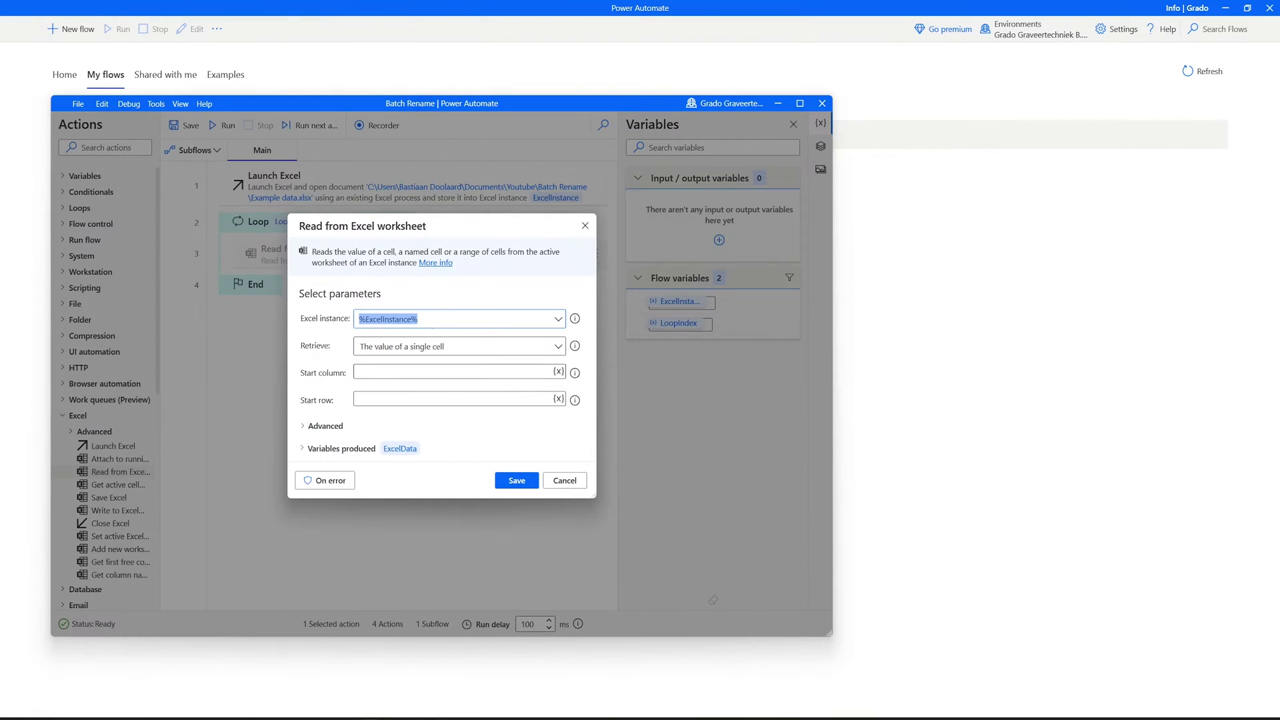
pyautogui.click(453, 372)
pyautogui.write('A')
pyautogui.click(559, 398)
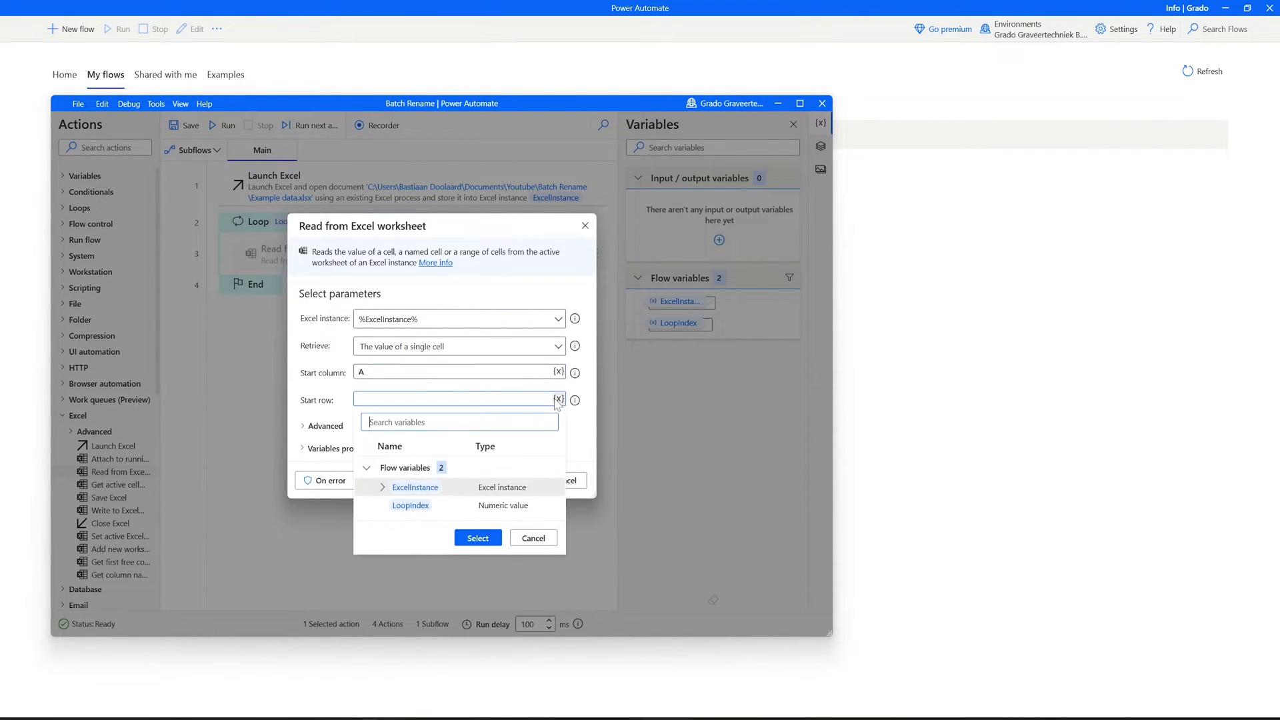
pyautogui.click(432, 508)
pyautogui.doubleClick(411, 506)
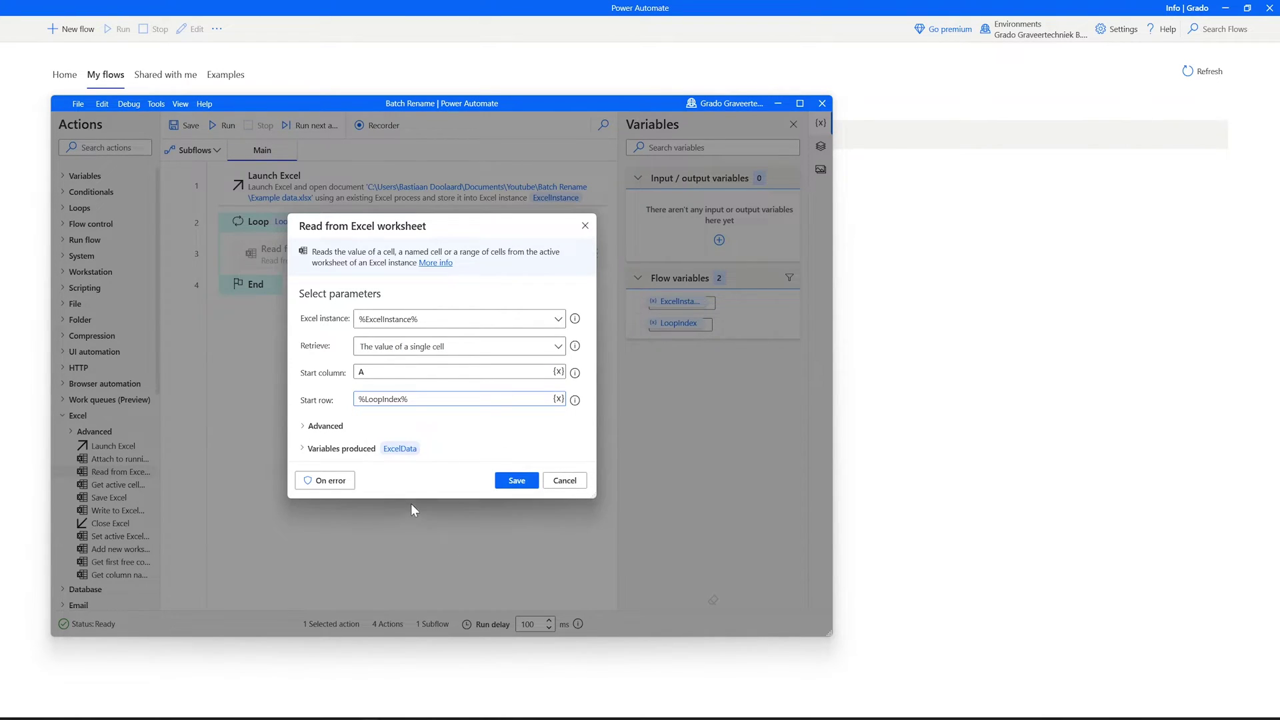
# Step: Rename the variable produced by the column A read action to NamePerson and save the action
pyautogui.click(401, 450)
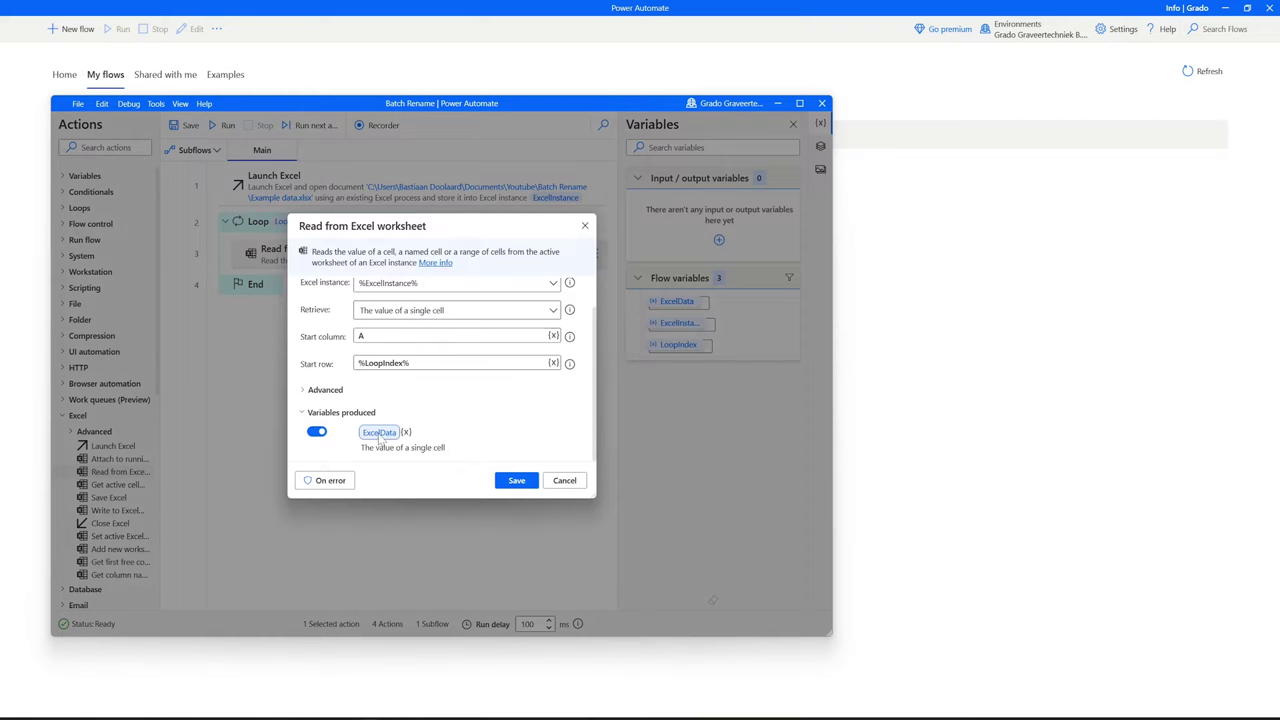
pyautogui.click(391, 432)
pyautogui.moveTo(369, 432); pyautogui.dragTo(404, 432)
pyautogui.write('NamePerson%')
pyautogui.click(527, 482)
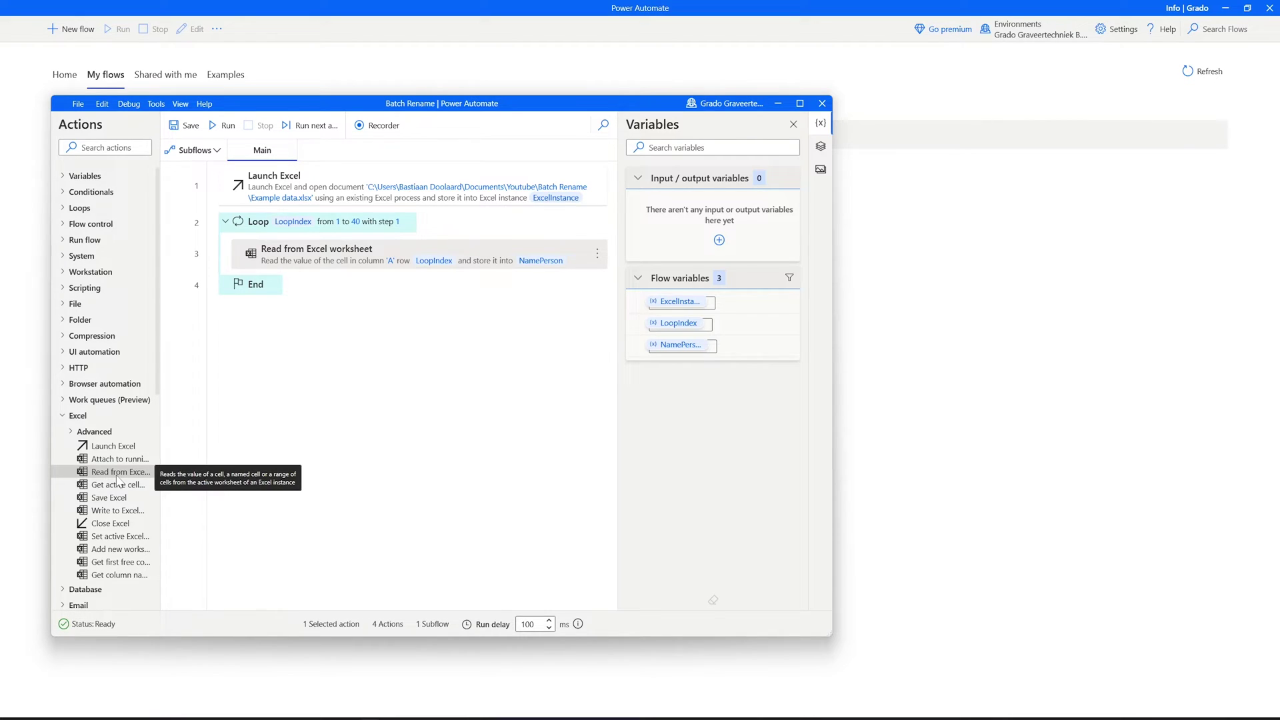
# Step: Add a second Read from Excel worksheet action in the loop for the cell in column D, row %LoopIndex%
pyautogui.moveTo(117, 474); pyautogui.dragTo(337, 284)
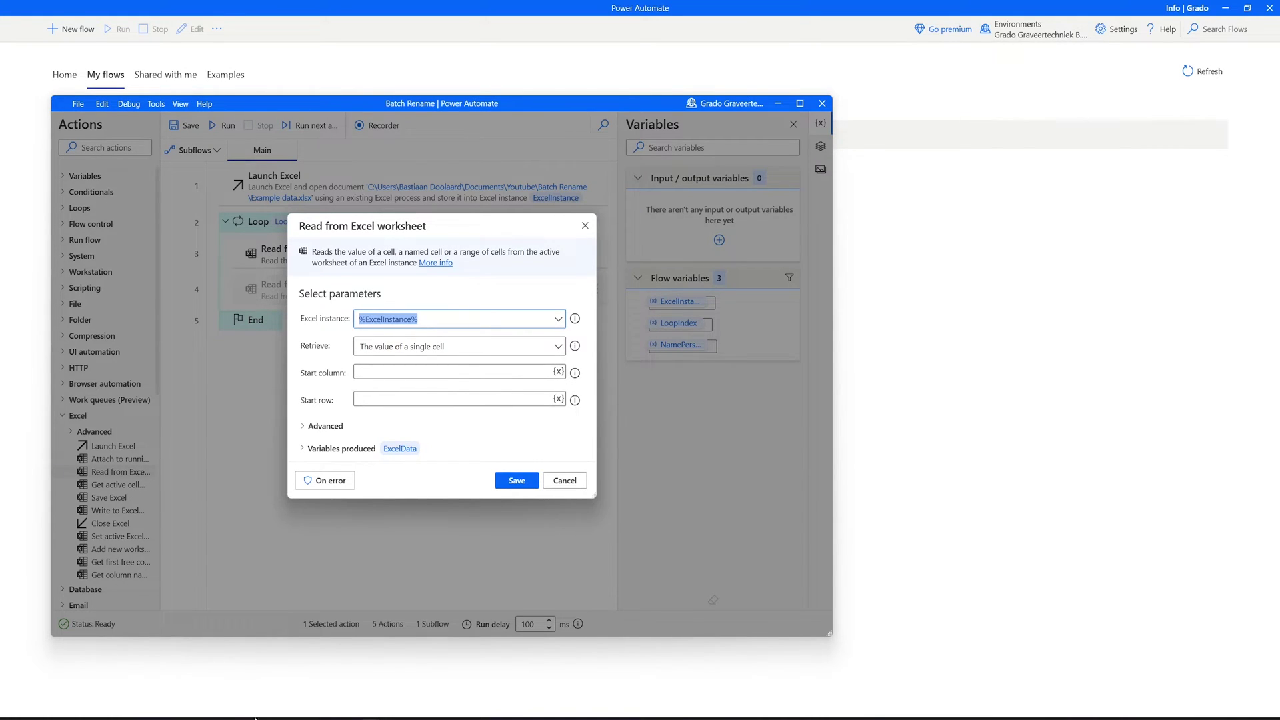
pyautogui.click(430, 714)
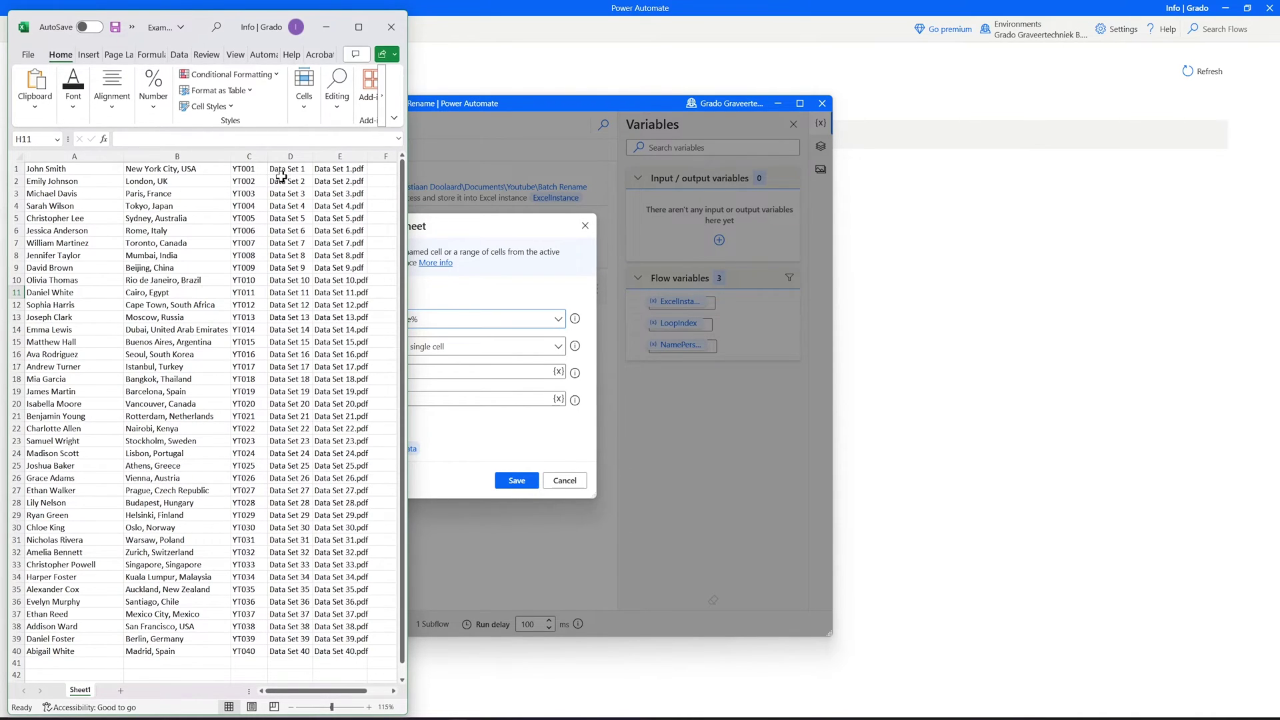
pyautogui.click(326, 26)
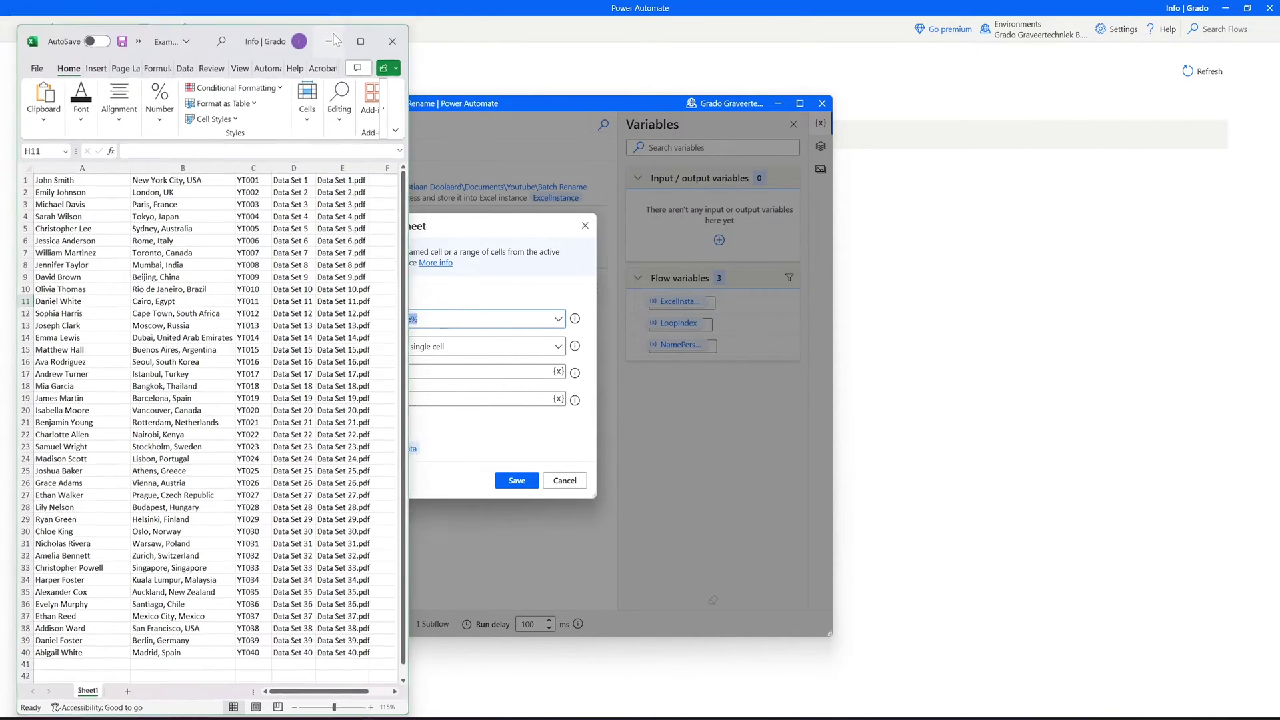
pyautogui.click(415, 372)
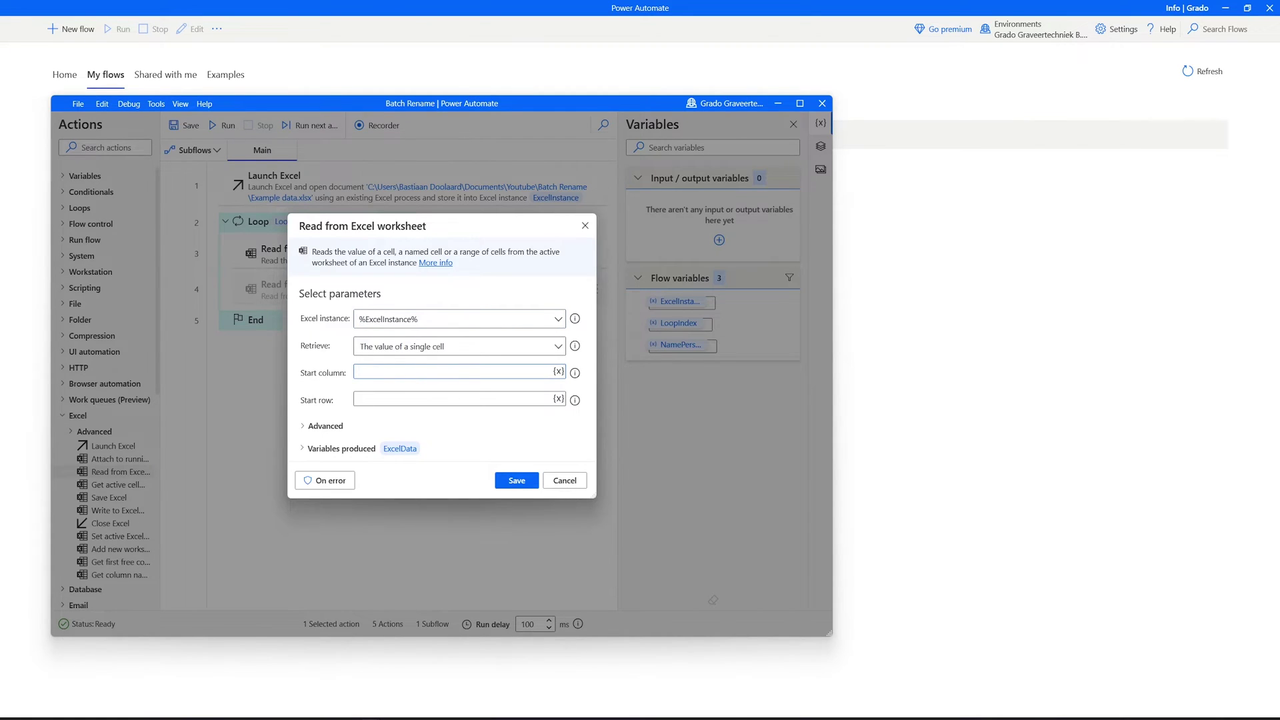
pyautogui.write('D')
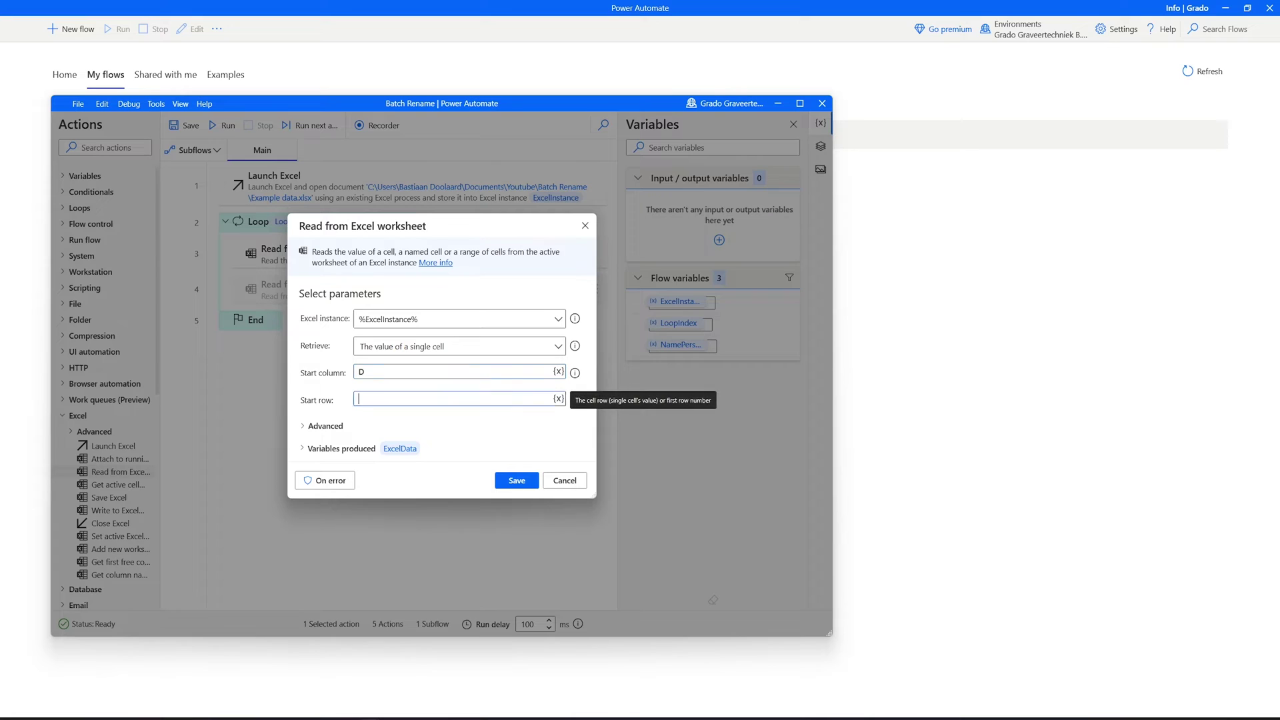
pyautogui.click(559, 404)
pyautogui.click(559, 398)
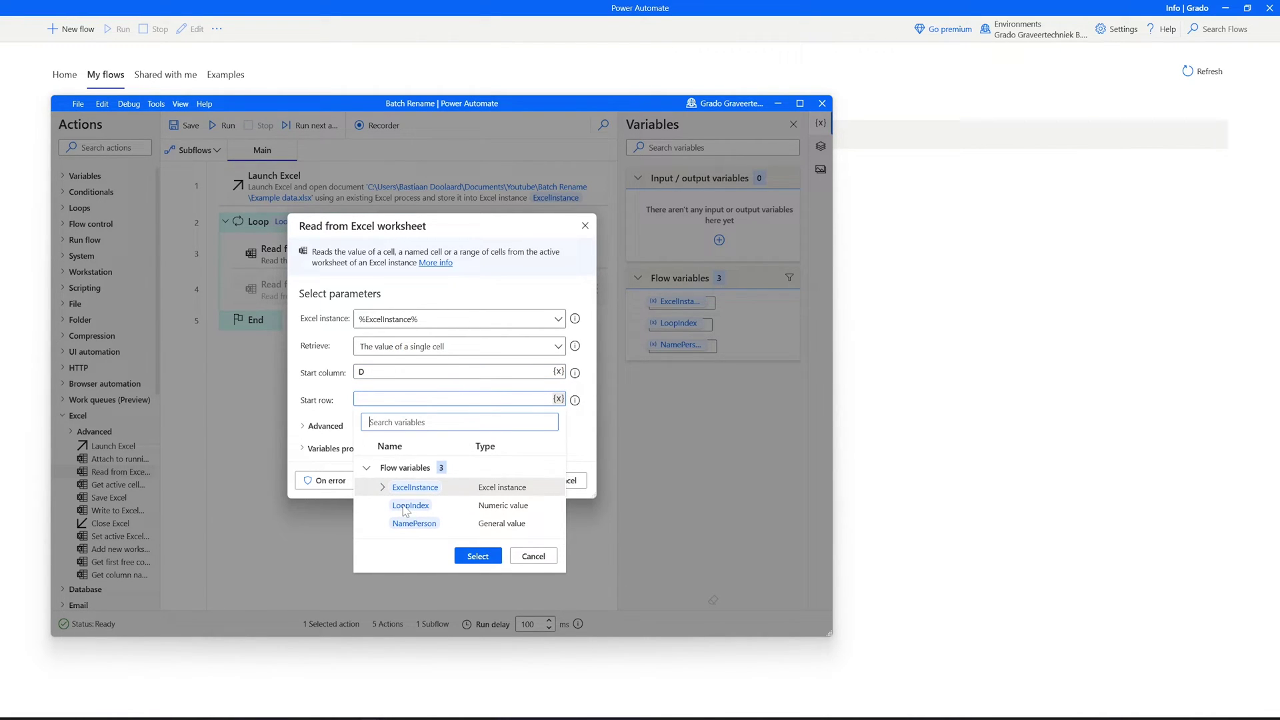
pyautogui.doubleClick(408, 506)
# Step: Rename the variable produced by the column D read action to OldName and save the action
pyautogui.click(395, 453)
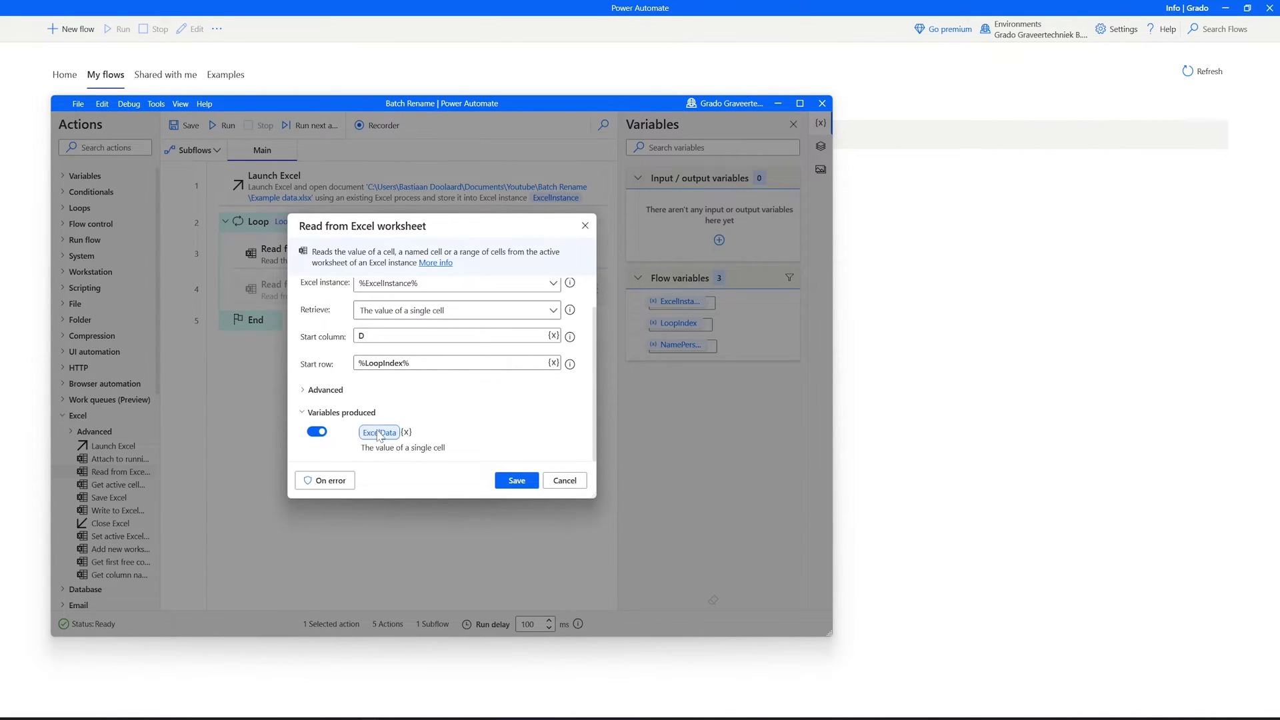
pyautogui.click(380, 434)
pyautogui.write('OldName%')
pyautogui.click(515, 480)
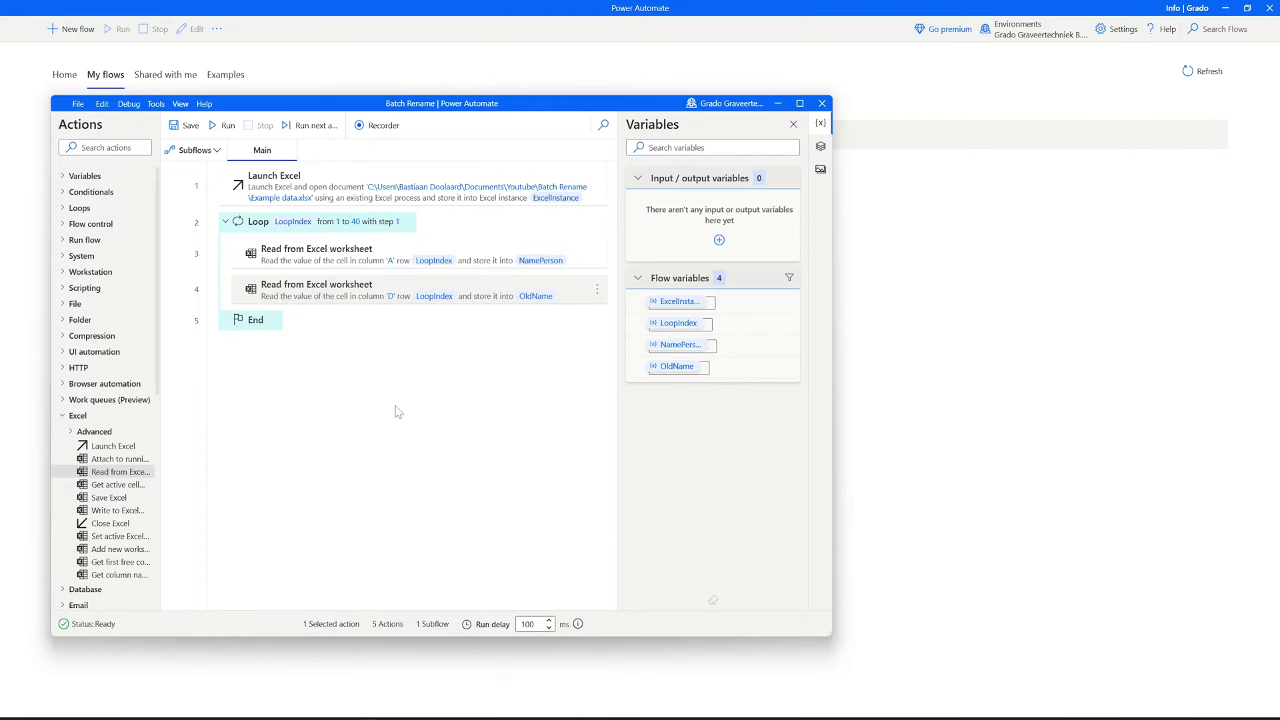
# Step: Add a third Read from Excel worksheet action at the end of the loop for the single cell in column E, row %LoopIndex%
pyautogui.moveTo(130, 472); pyautogui.dragTo(266, 325)
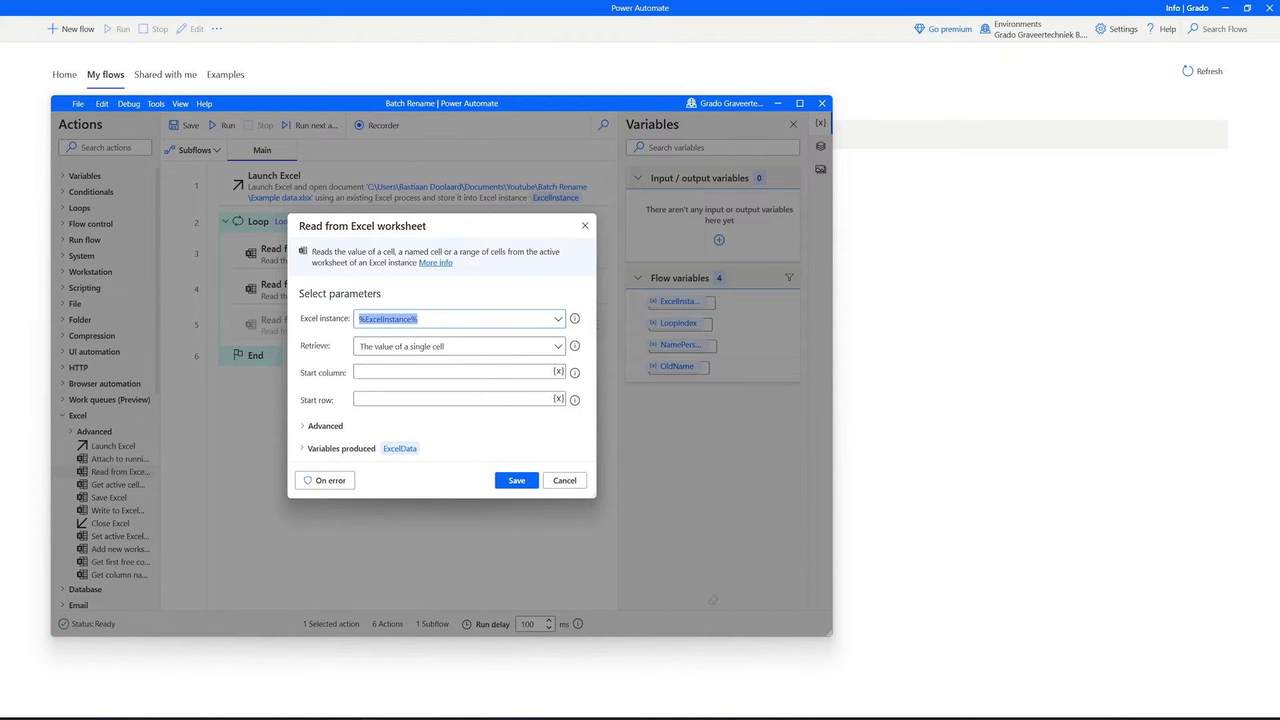
pyautogui.click(213, 715)
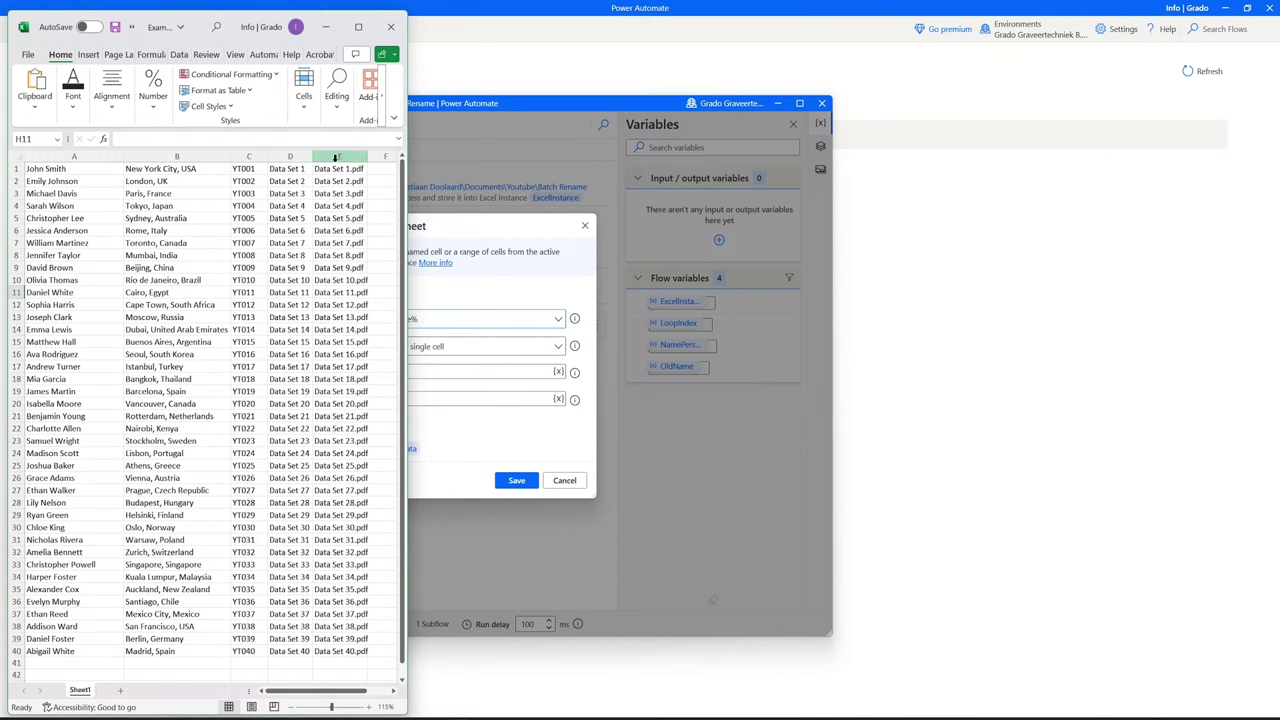
pyautogui.click(326, 26)
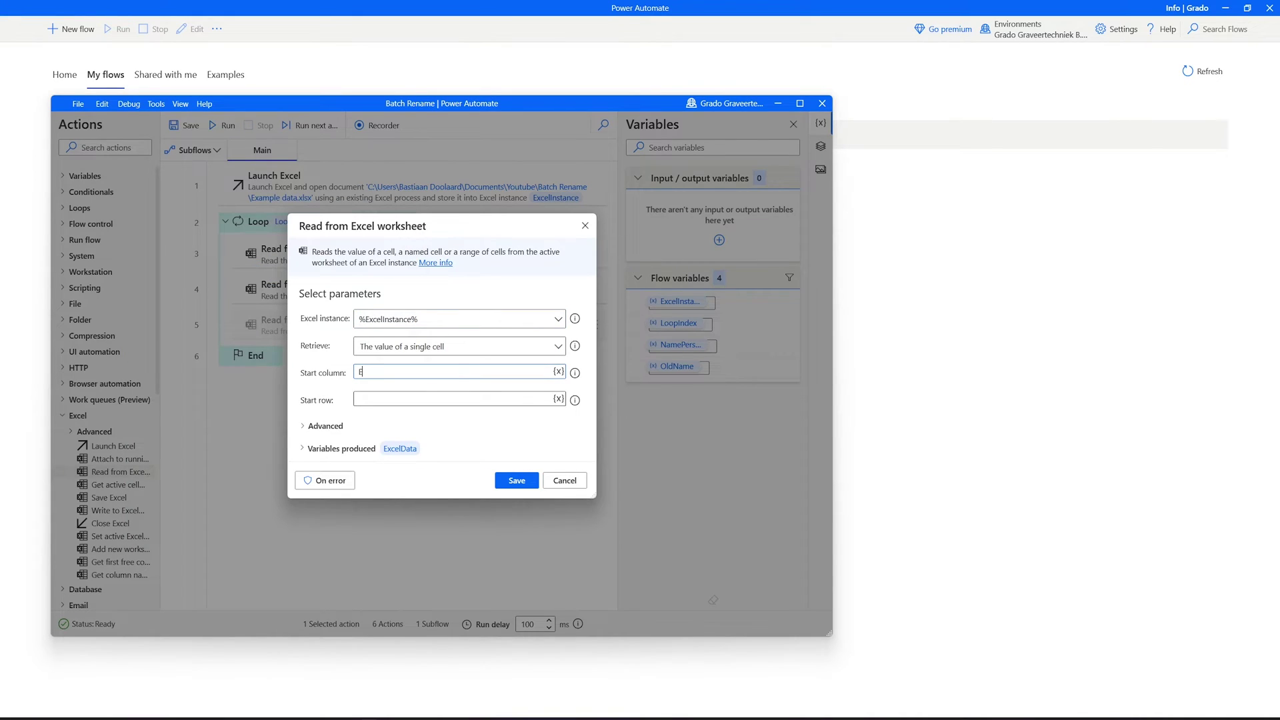
pyautogui.click(559, 399)
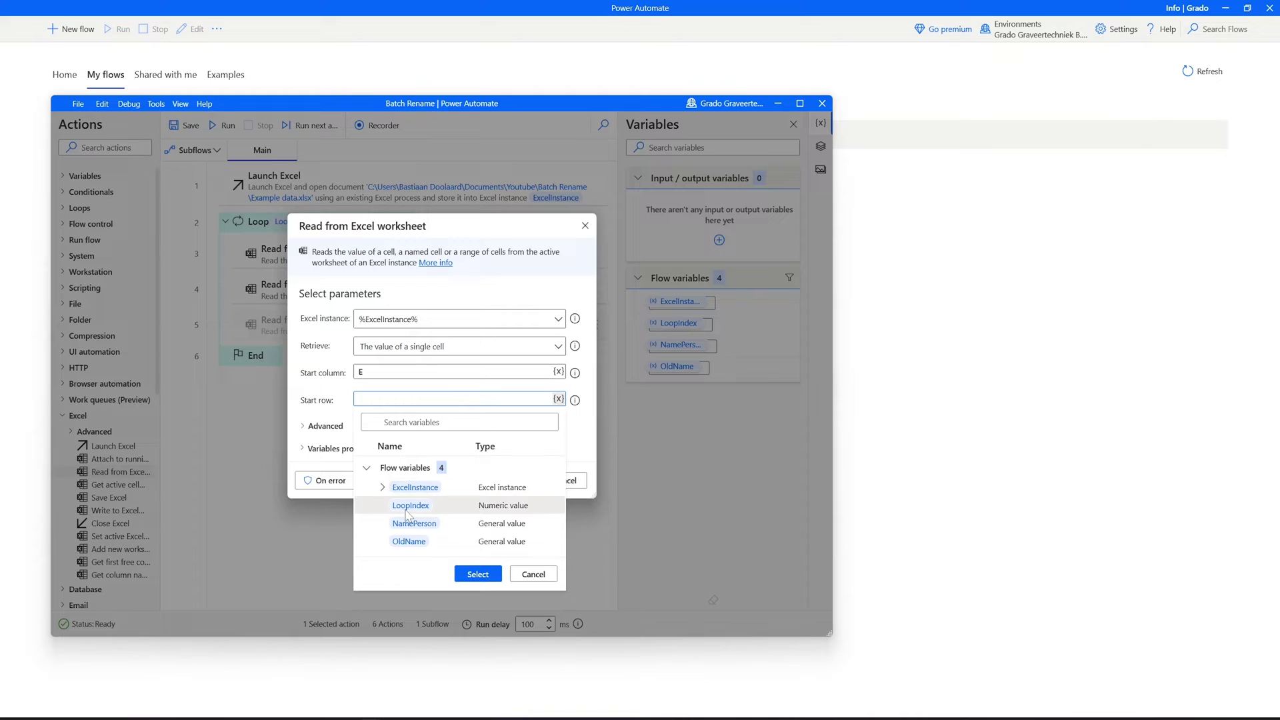
pyautogui.doubleClick(407, 507)
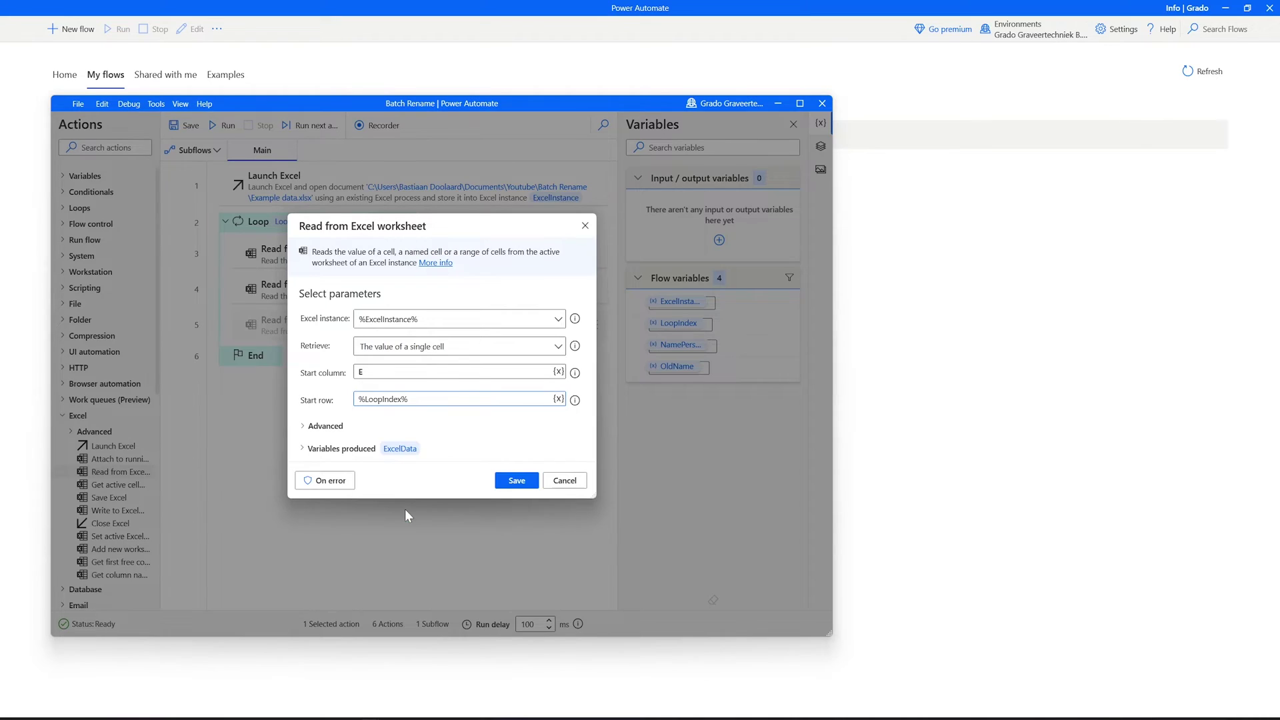
# Step: Rename the variable produced by the column E read action to FileName and save the action
pyautogui.click(435, 455)
pyautogui.click(387, 432)
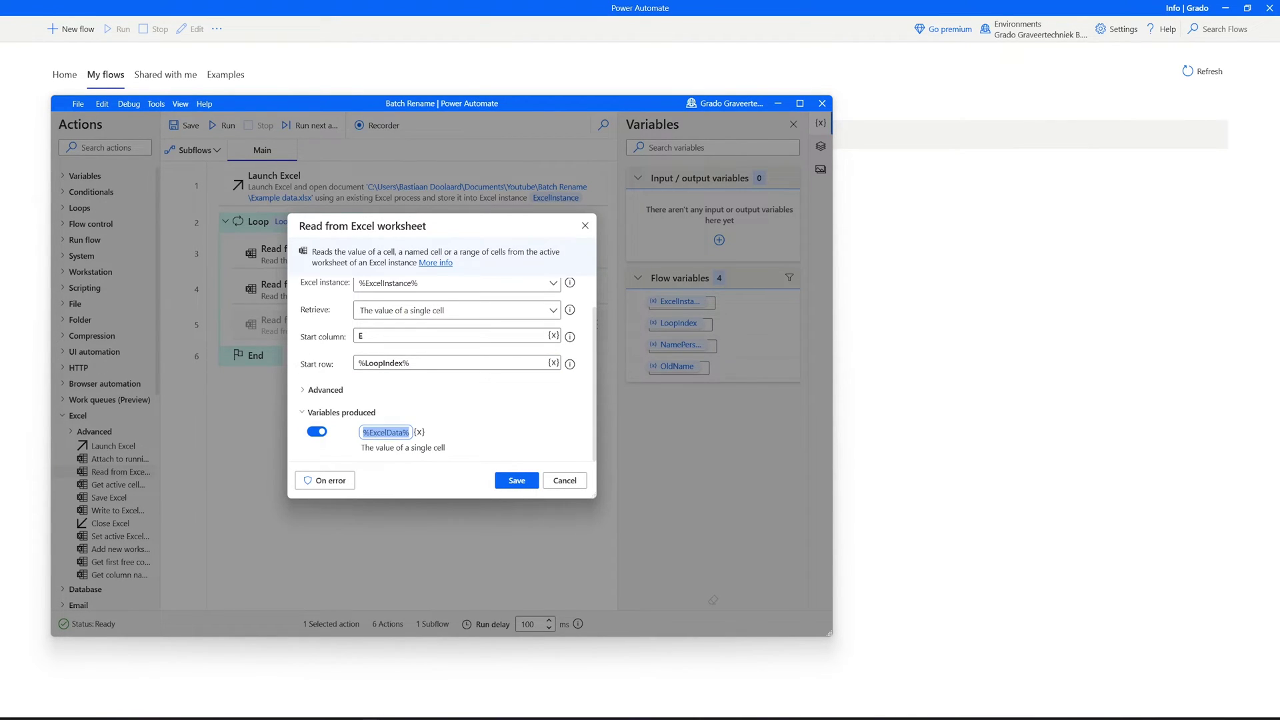
pyautogui.moveTo(369, 432); pyautogui.dragTo(402, 432)
pyautogui.write('FileName%')
pyautogui.click(507, 483)
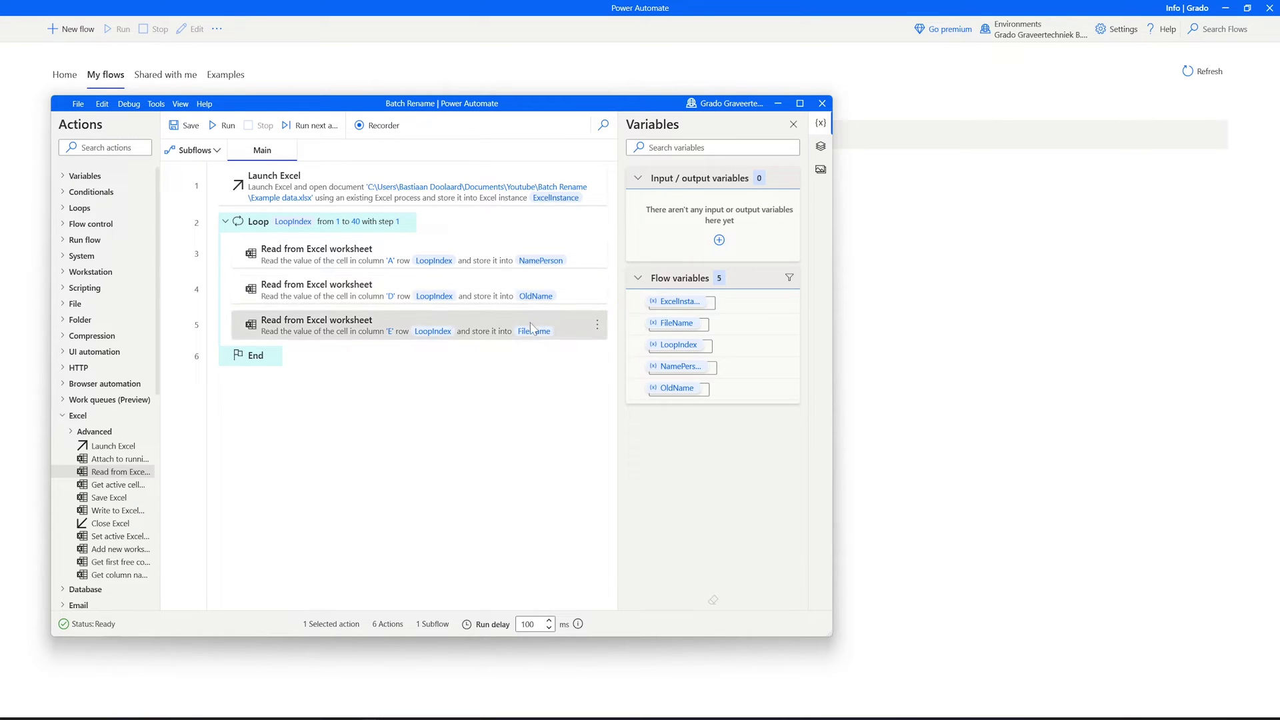
# Step: Find the Rename file(s) action by searching for "rename" and add it inside the loop after the column E read
pyautogui.click(103, 148)
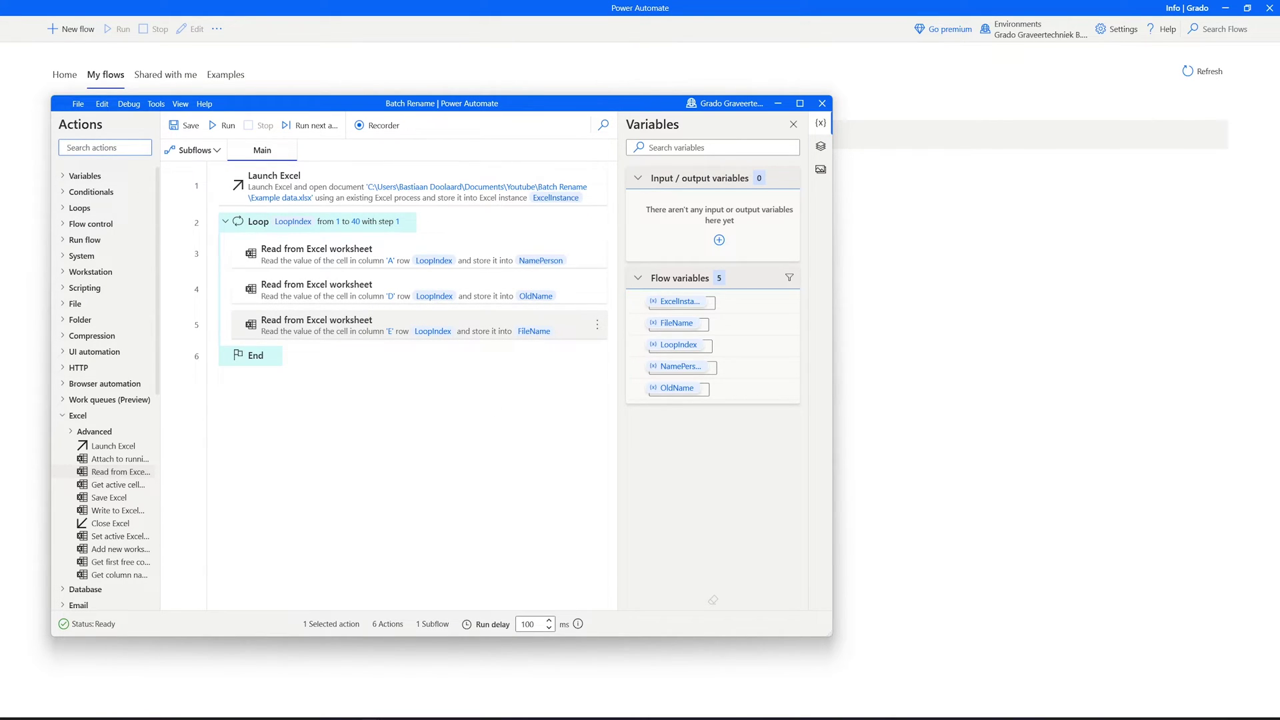
pyautogui.write('rename')
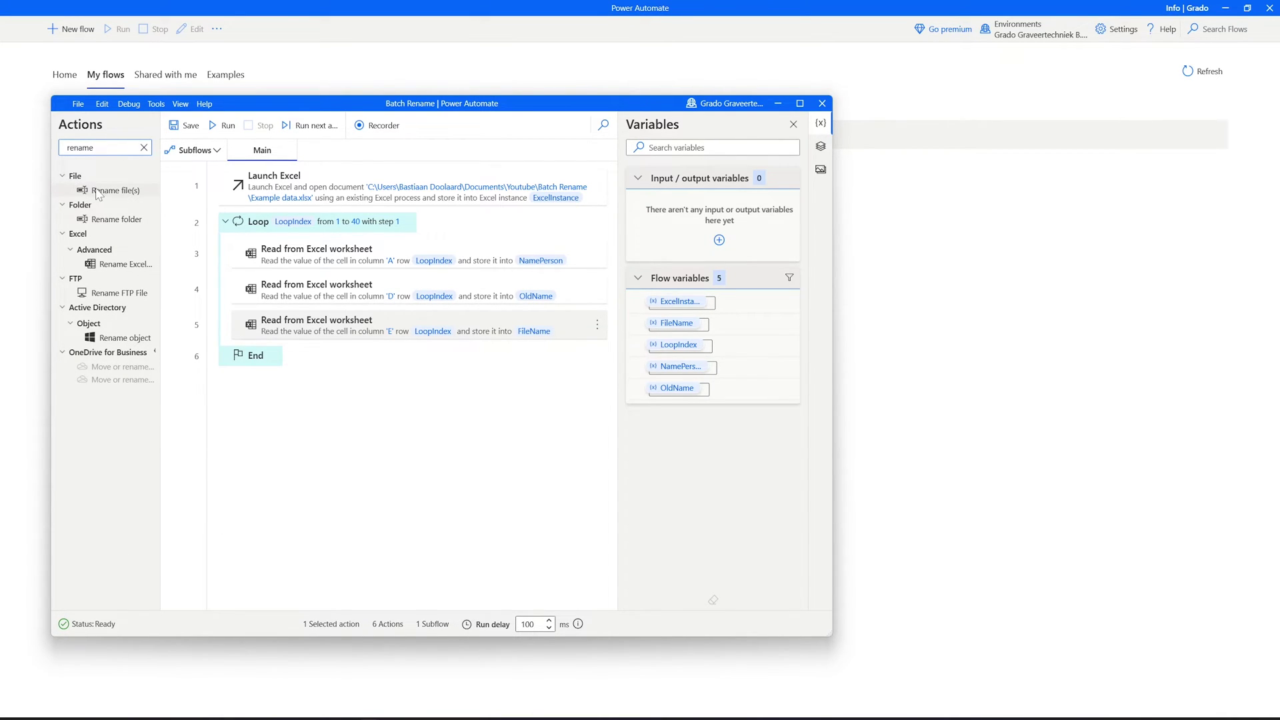
pyautogui.moveTo(99, 194); pyautogui.dragTo(263, 344)
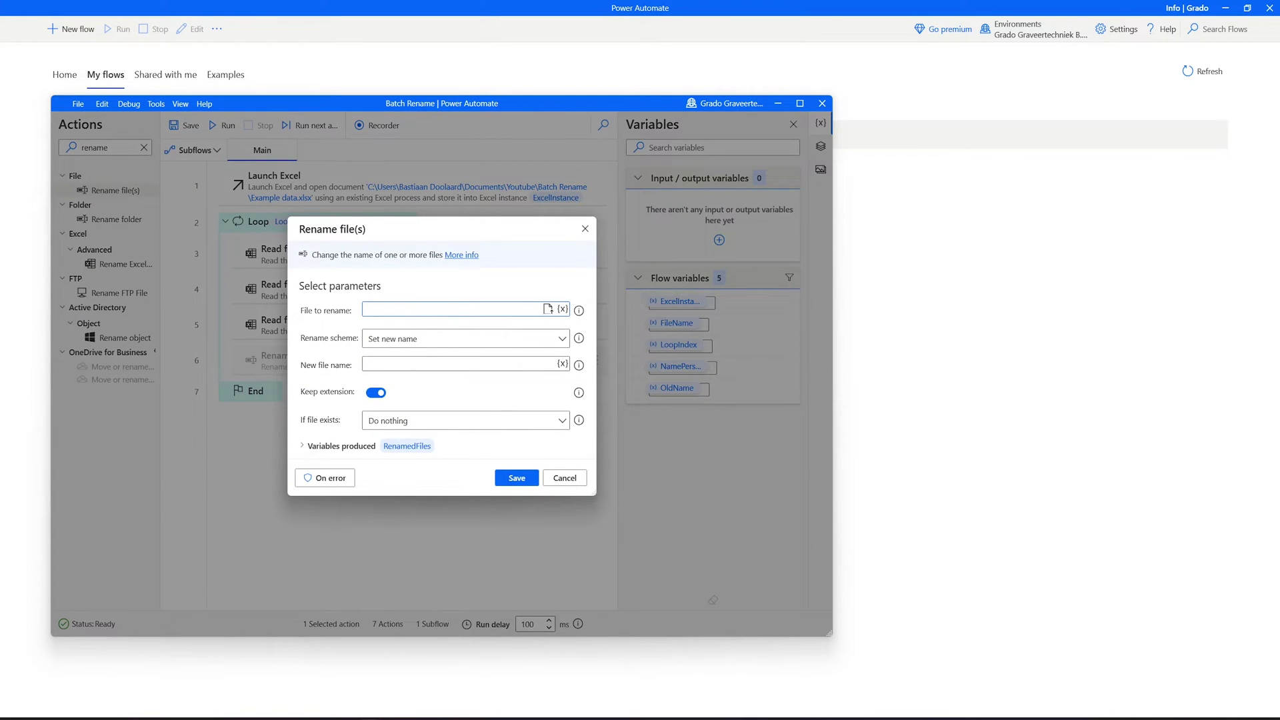
# Step: Choose Data Set 1 from Documents > Youtube > Batch Rename as the file to rename
pyautogui.click(548, 310)
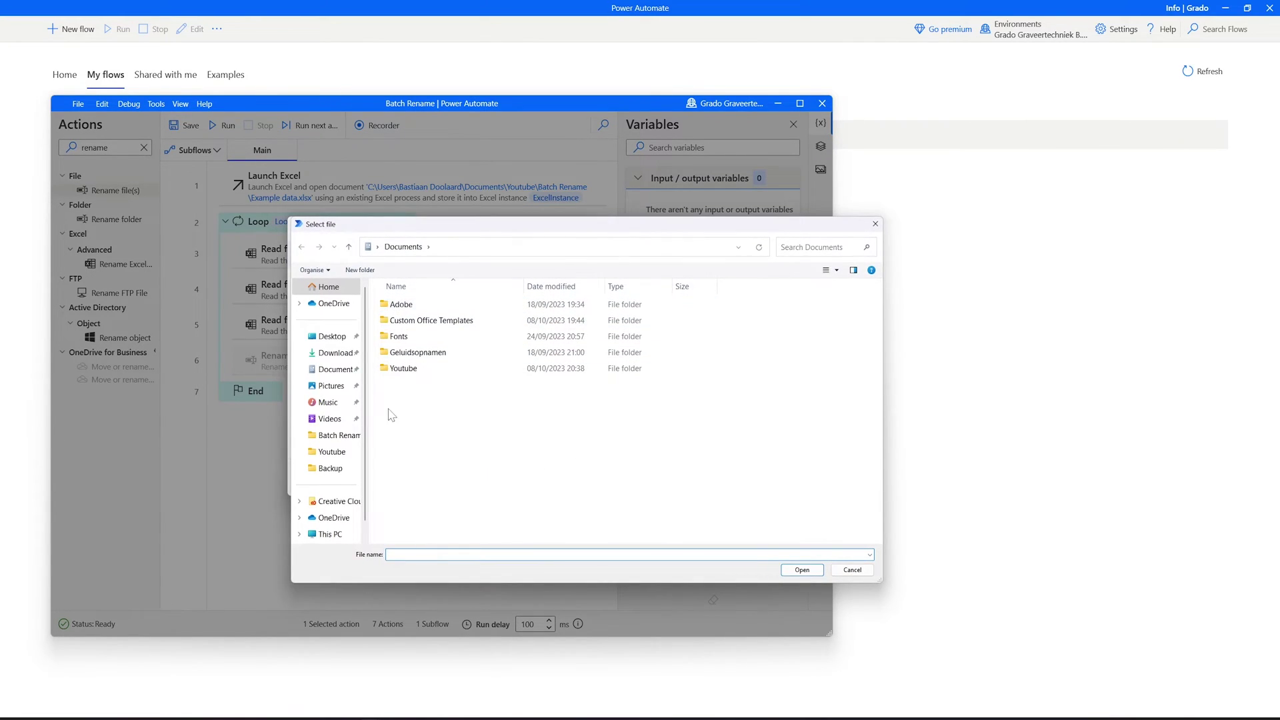
pyautogui.doubleClick(403, 369)
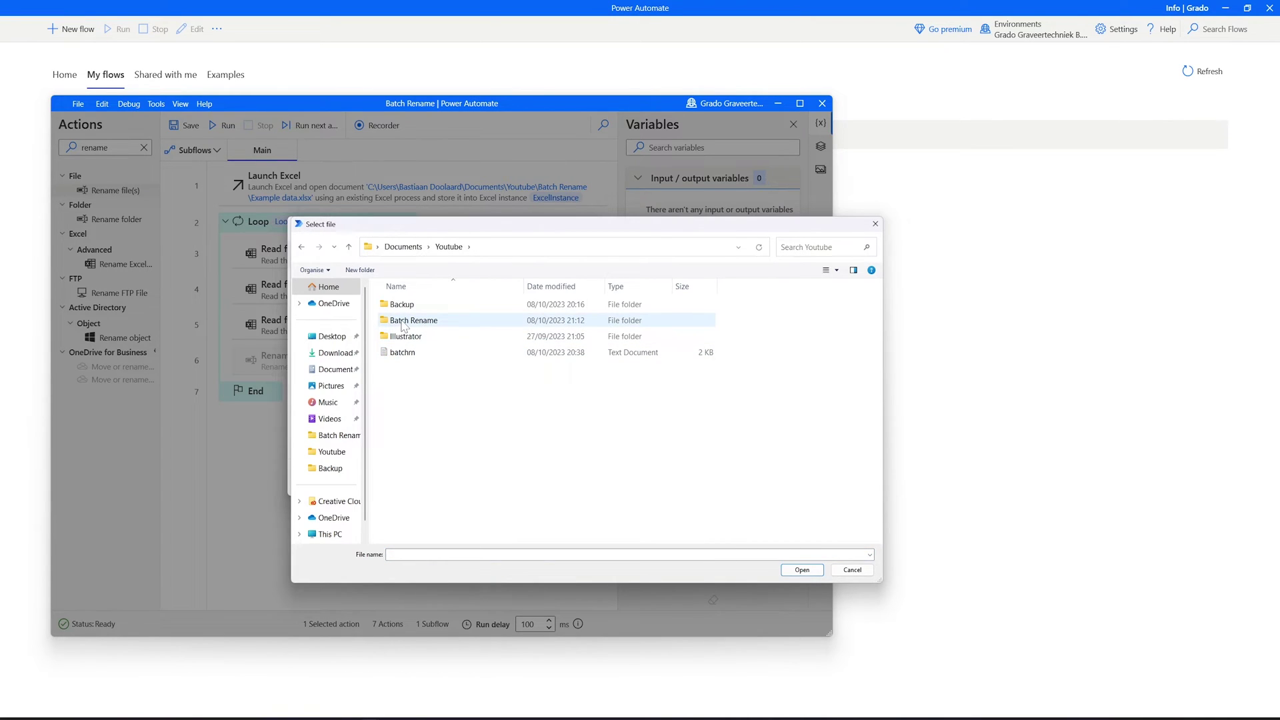
pyautogui.doubleClick(404, 320)
pyautogui.click(408, 305)
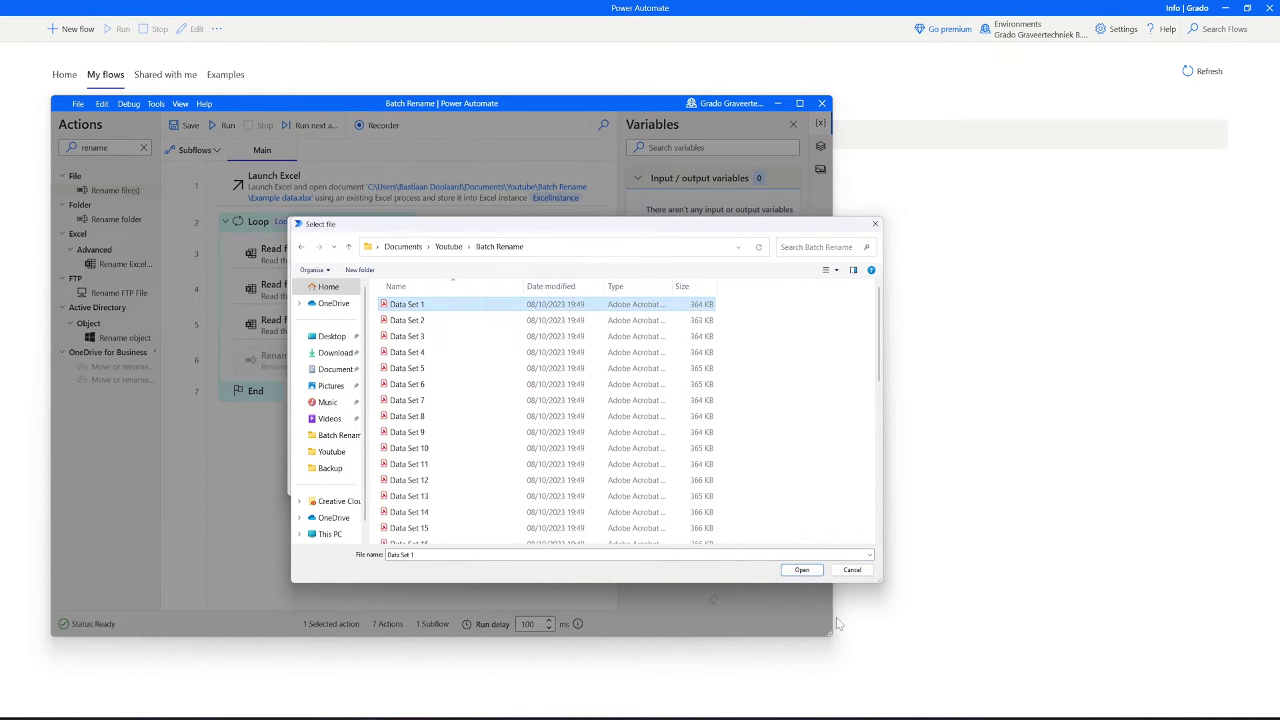
pyautogui.click(802, 570)
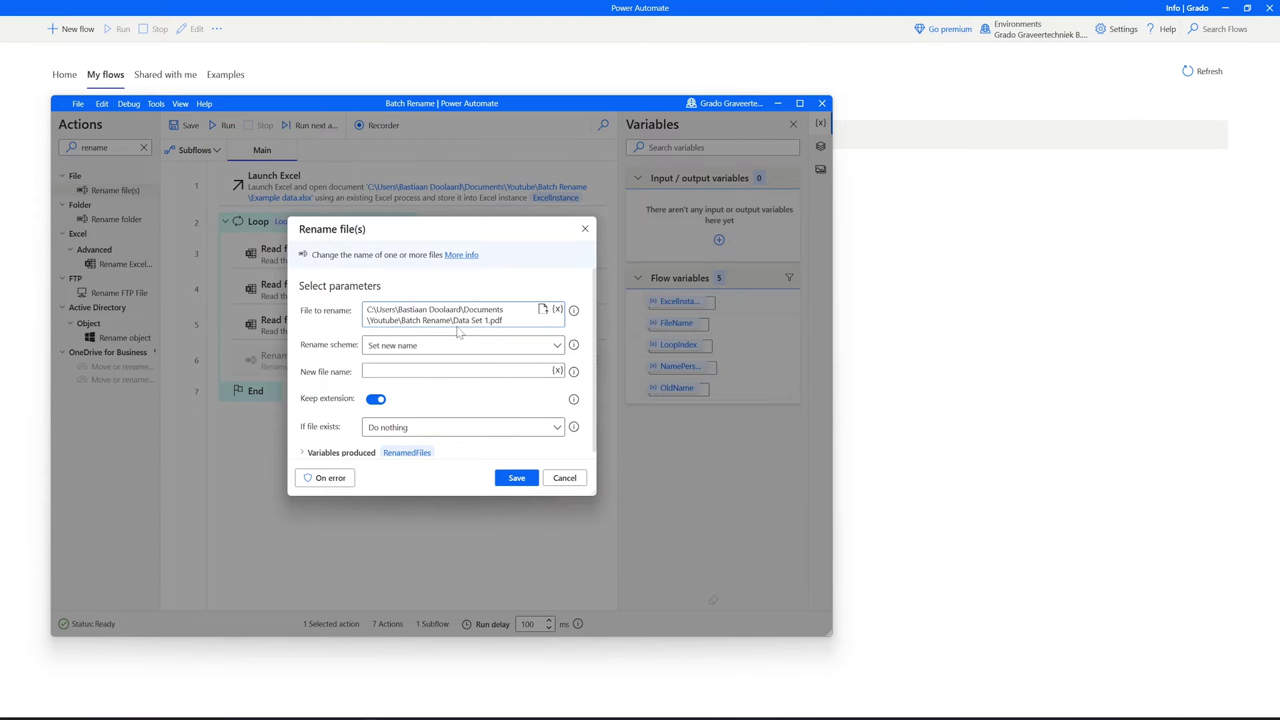
# Step: Replace "Data Set 1.pdf" in the file-to-rename path with the %FileName% variable, keeping the Batch Rename folder path
pyautogui.moveTo(454, 320); pyautogui.dragTo(502, 320)
pyautogui.press('BackSpace')
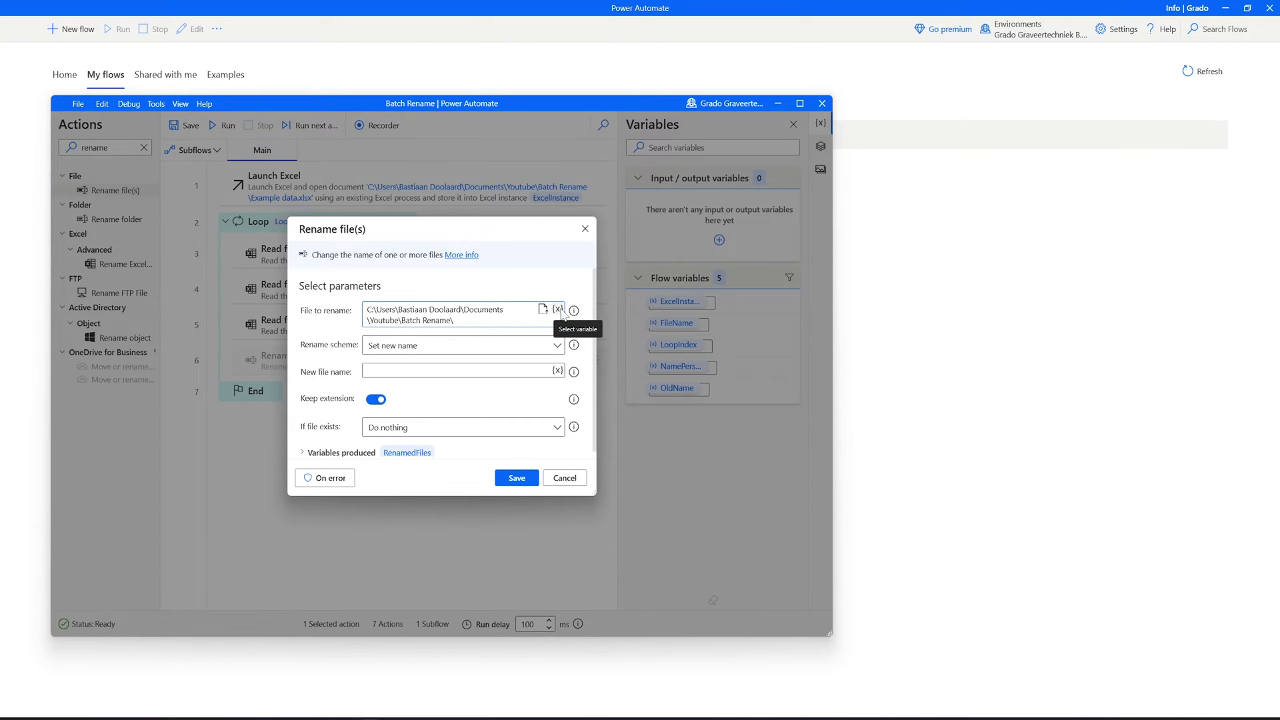
pyautogui.click(558, 310)
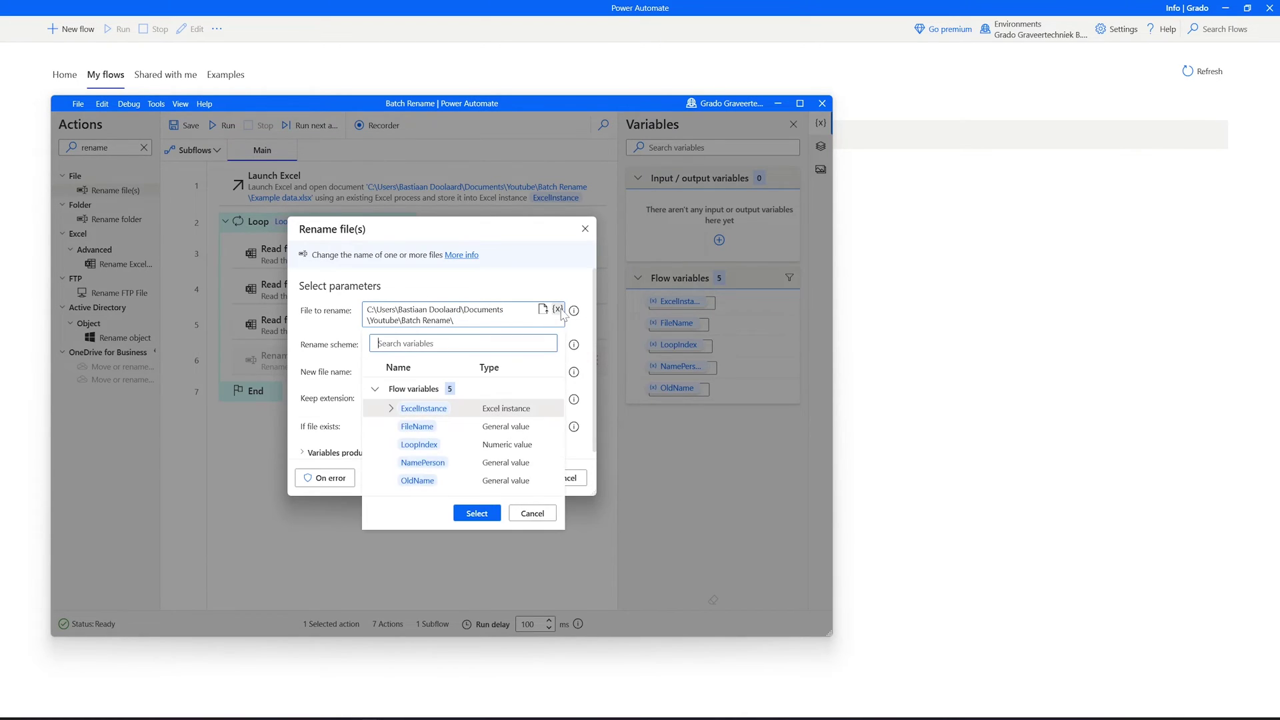
pyautogui.doubleClick(418, 427)
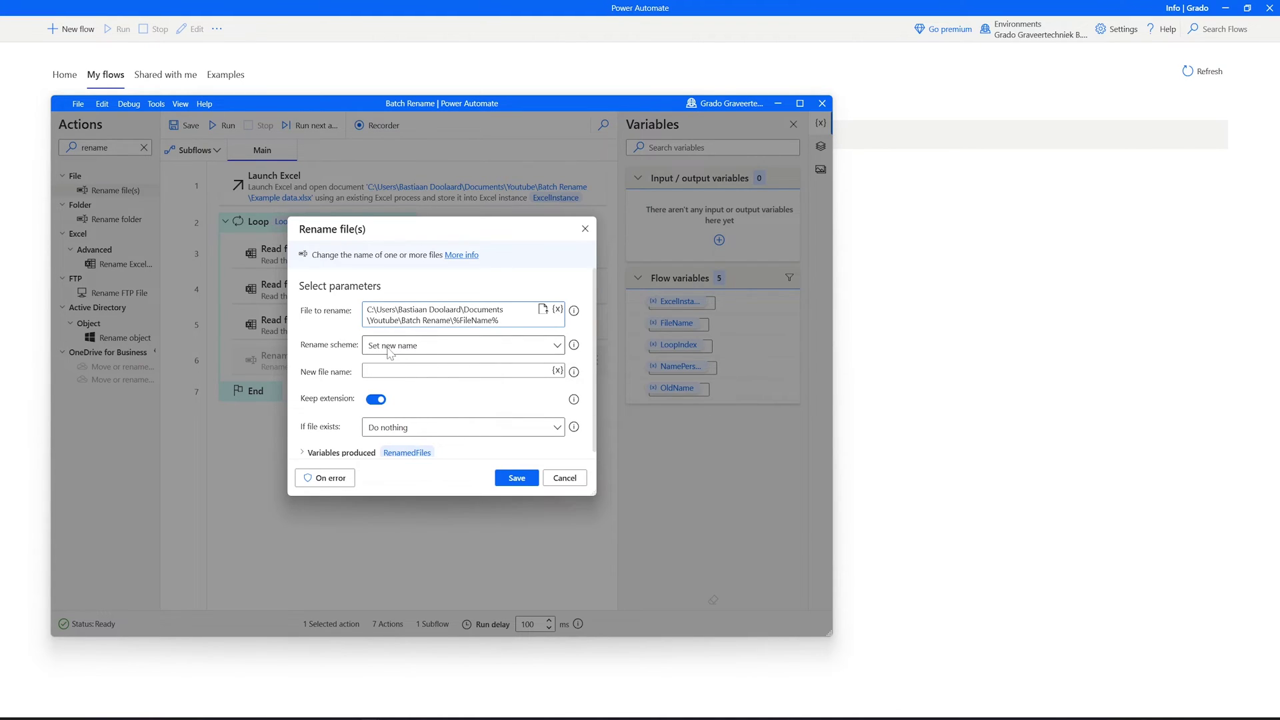
# Step: Set the rename scheme to Replace text, with %OldName% as the text to replace
pyautogui.click(558, 346)
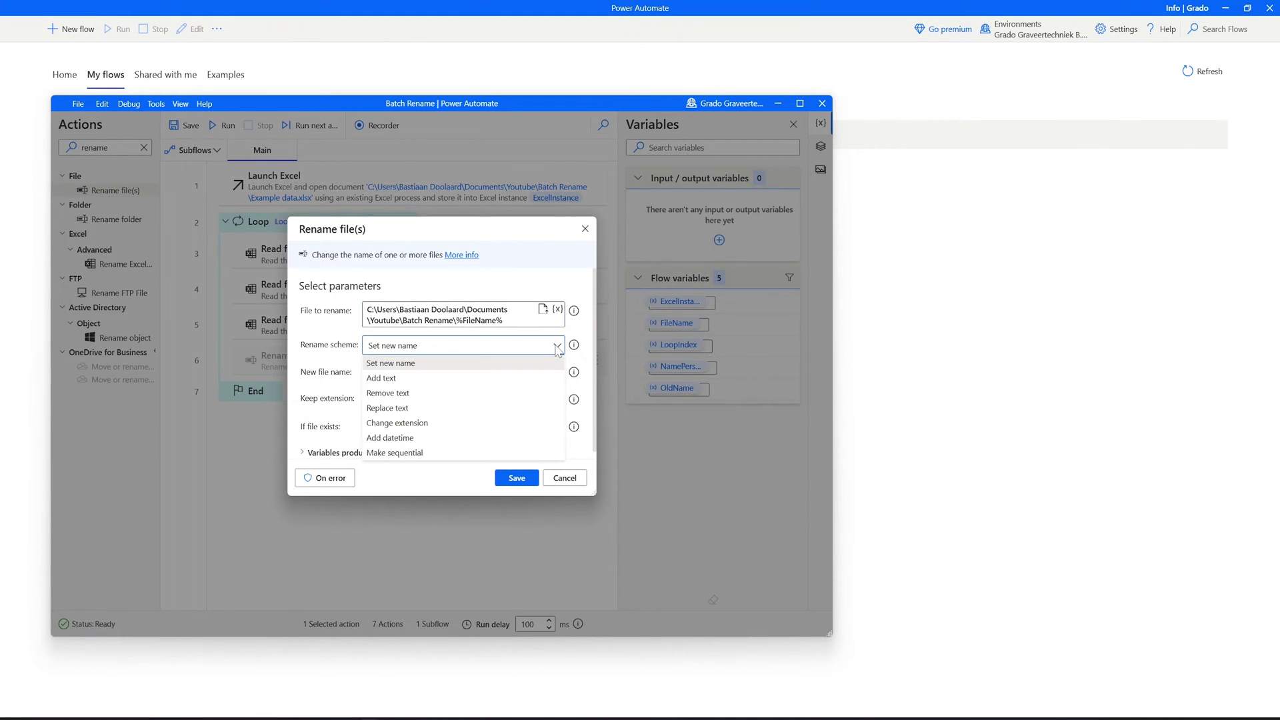
pyautogui.click(389, 408)
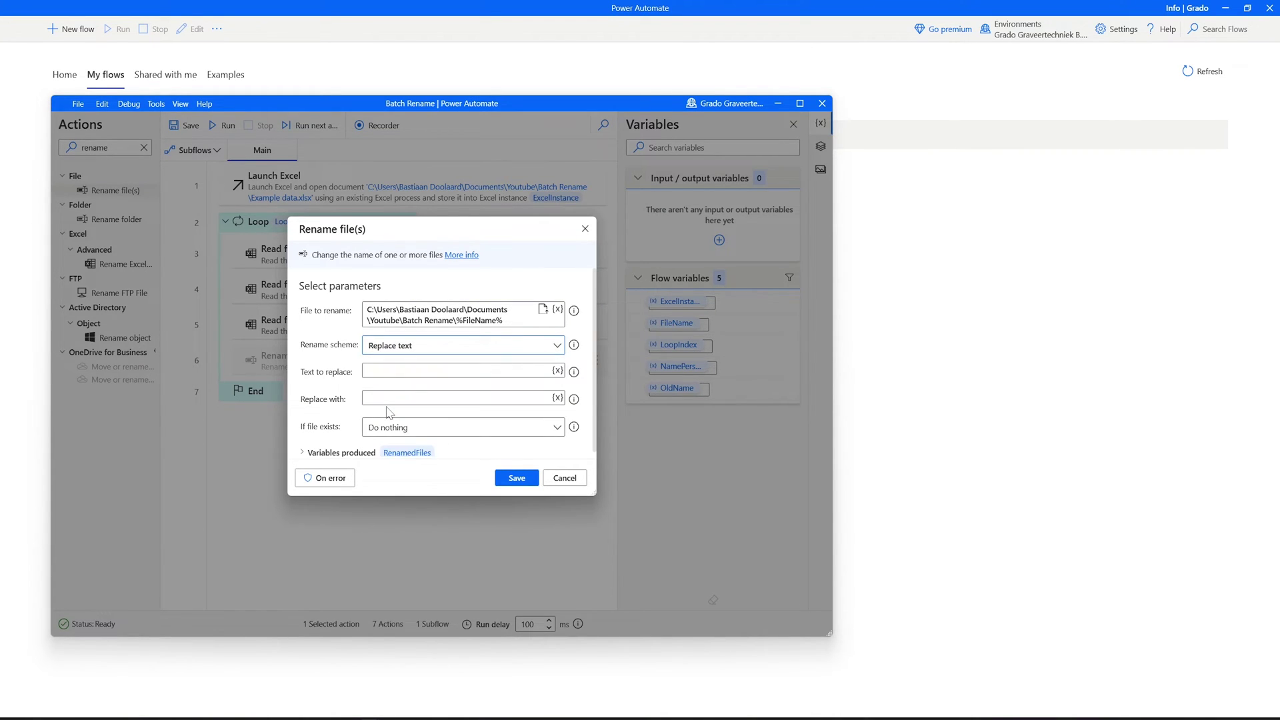
pyautogui.click(557, 371)
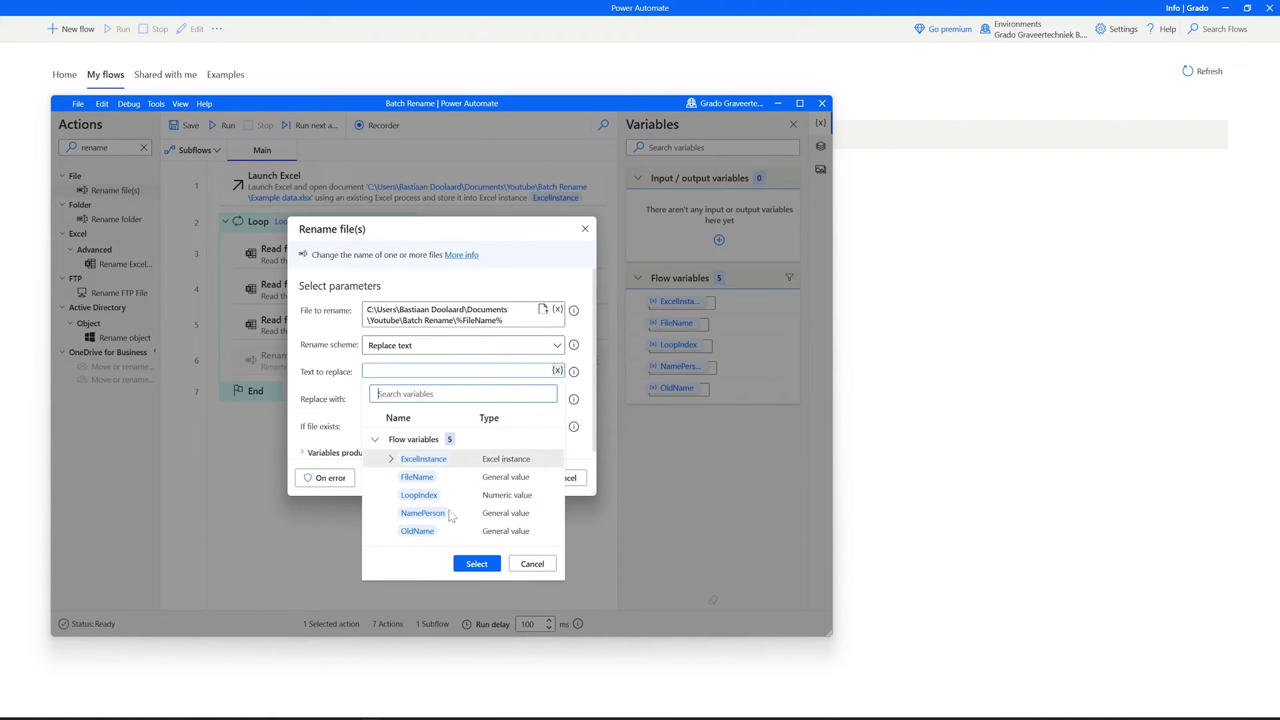
pyautogui.doubleClick(417, 531)
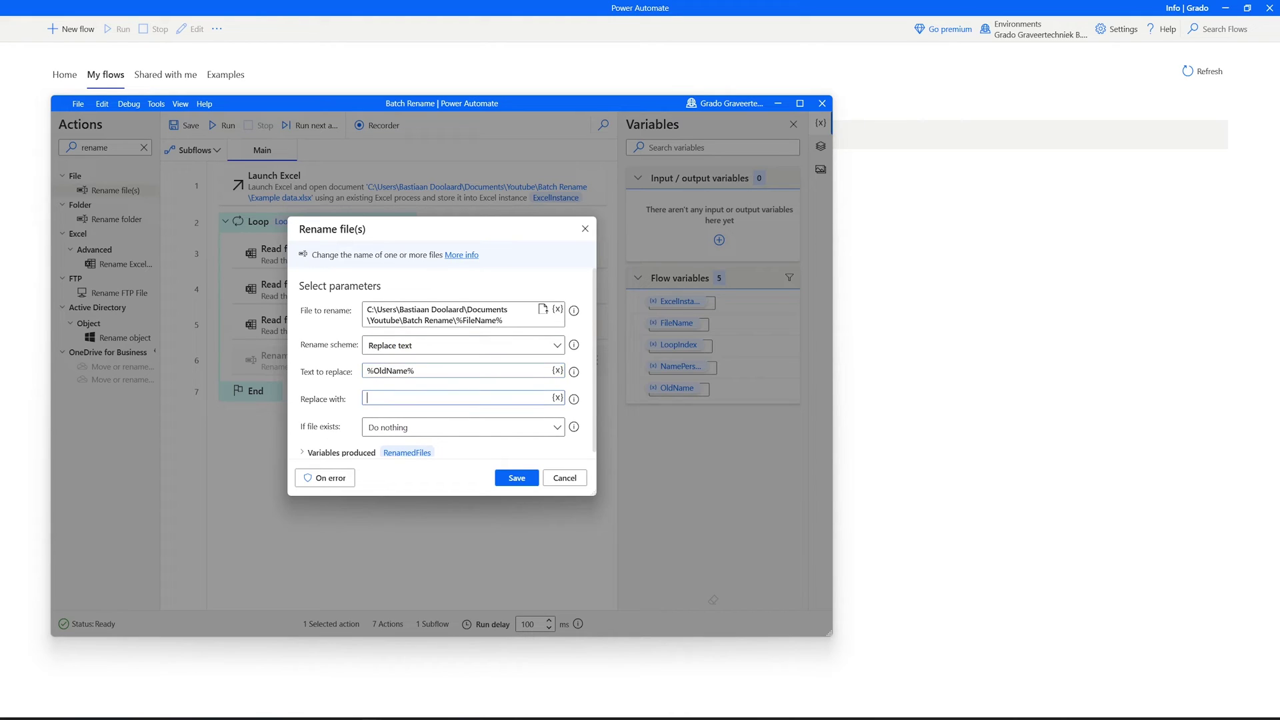
# Step: Set the replacement text to %NamePerson%, keep Do nothing for existing files, and save the Rename file(s) action
pyautogui.click(557, 399)
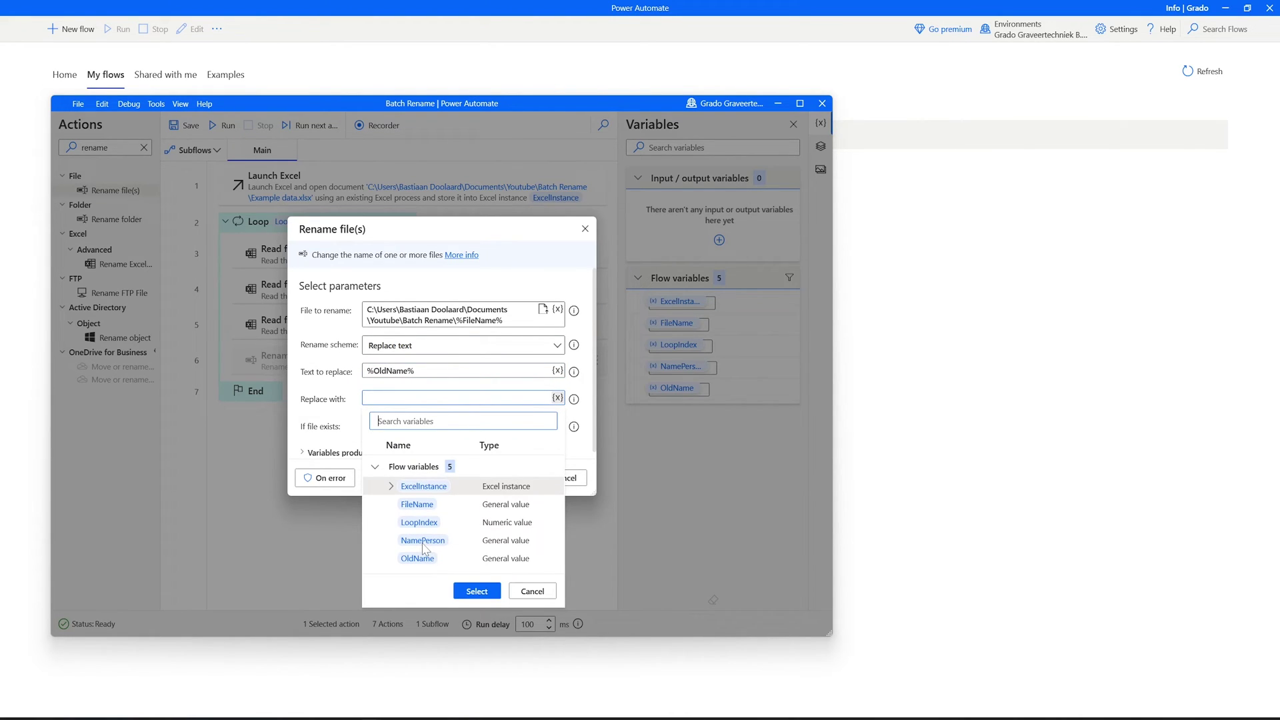
pyautogui.doubleClick(423, 541)
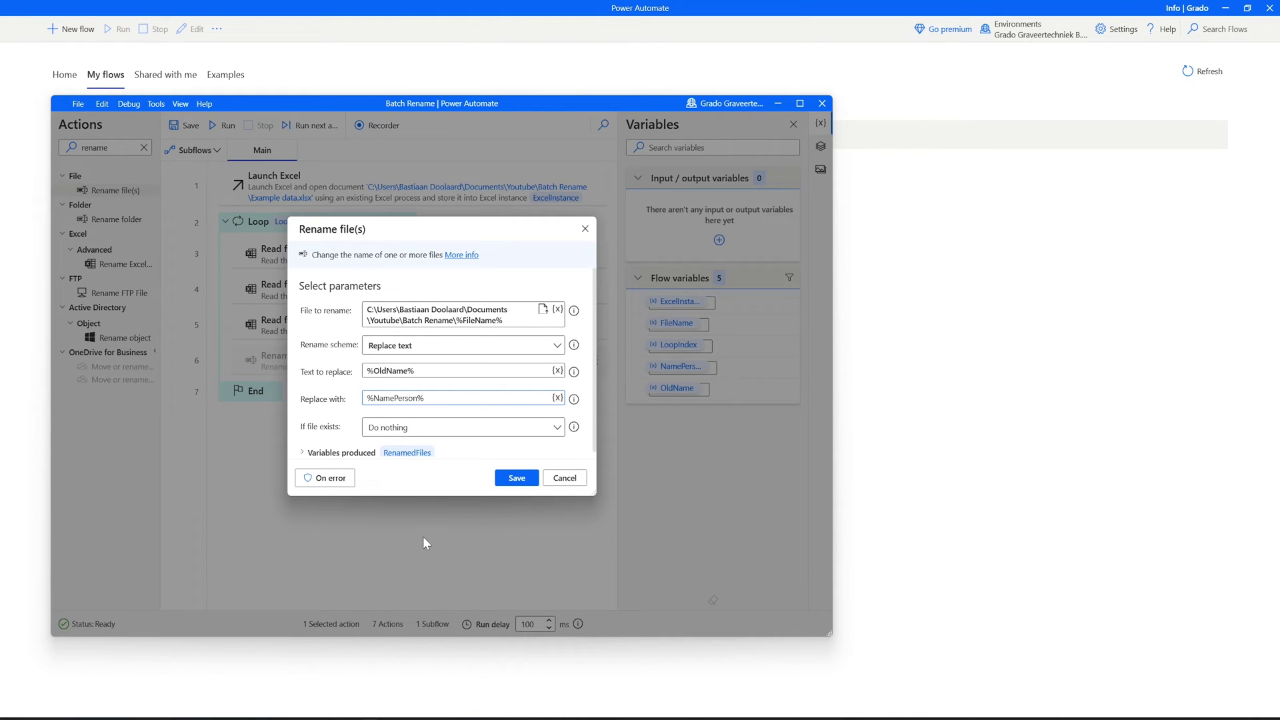
pyautogui.click(423, 430)
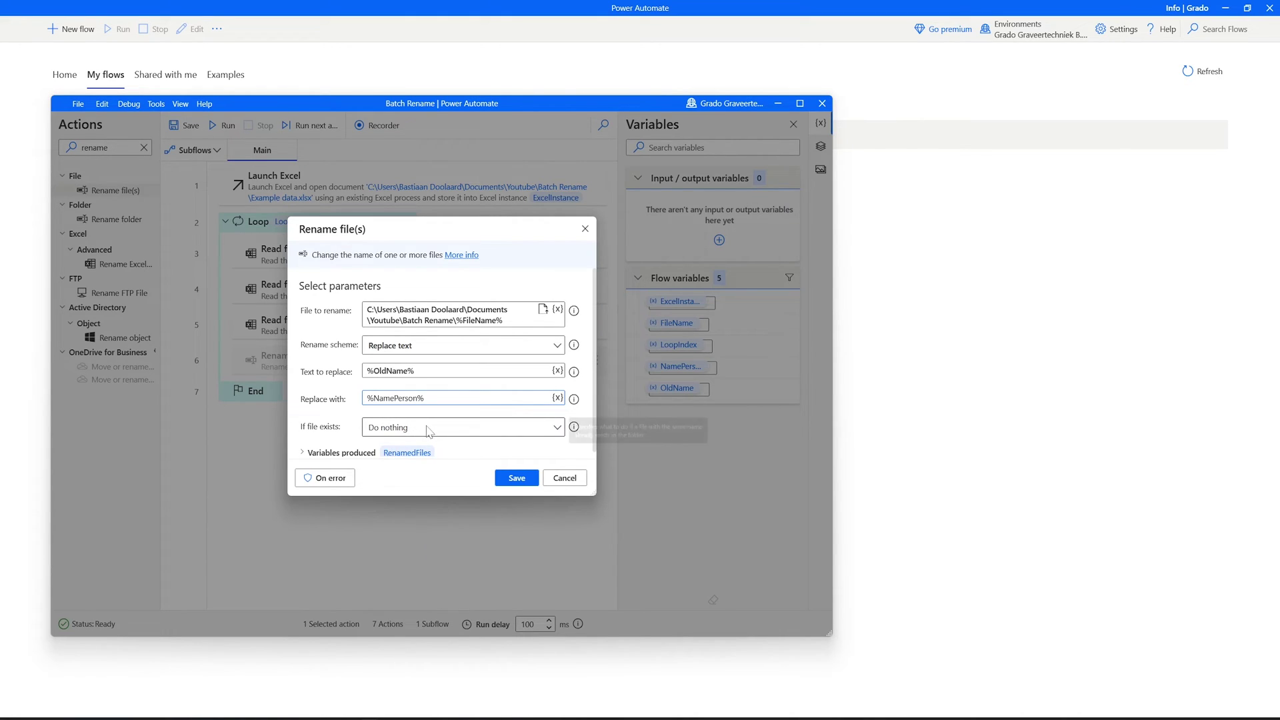
pyautogui.click(396, 445)
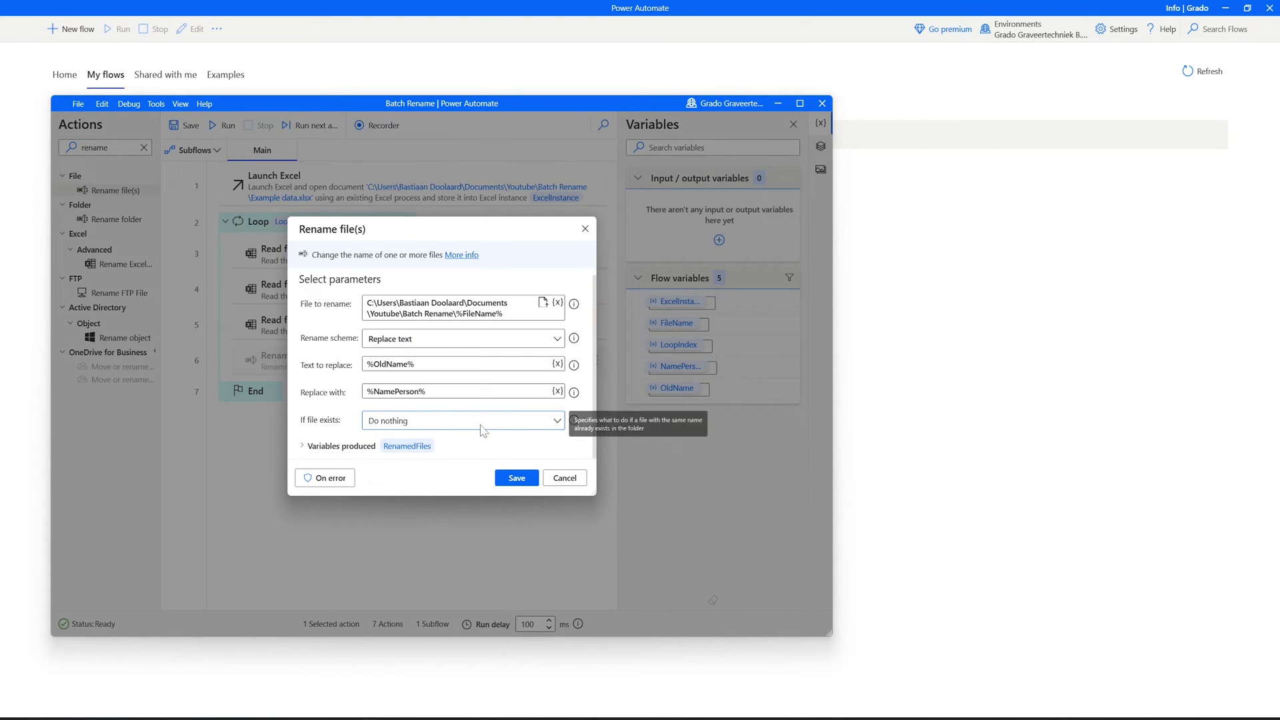
pyautogui.click(525, 480)
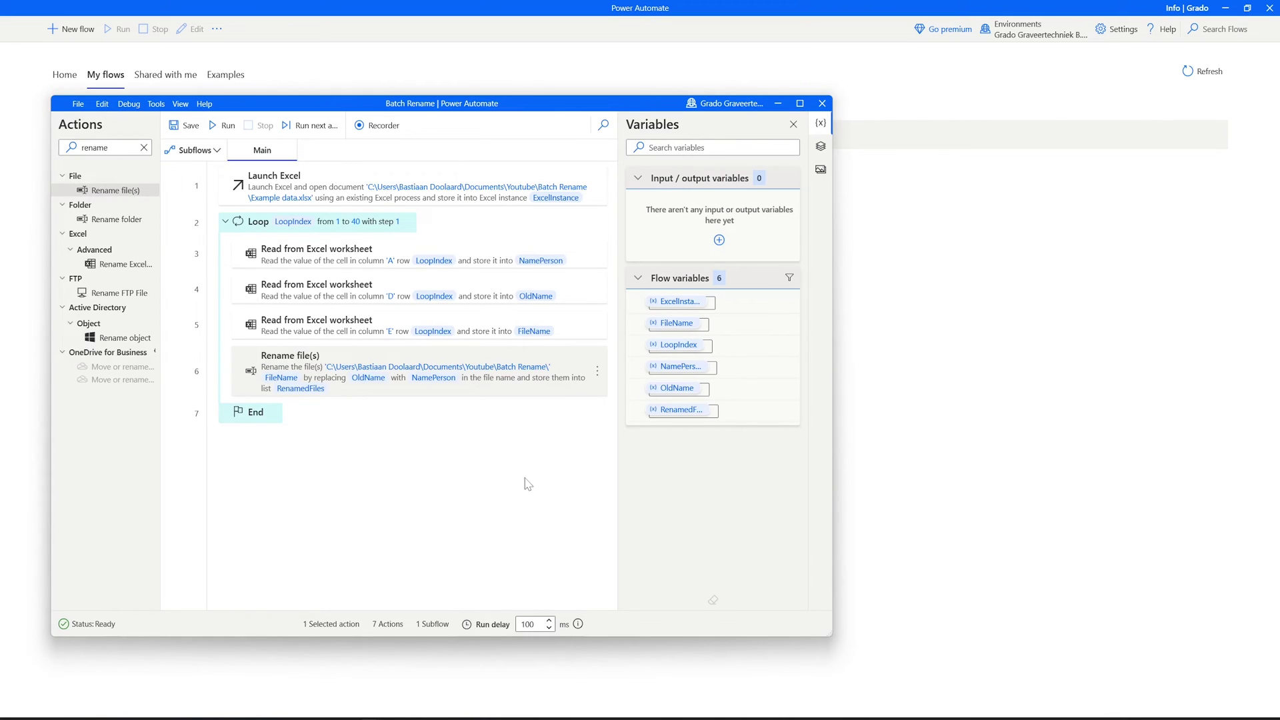
# Step: Save the Batch Rename flow and run it
pyautogui.hotkey('ctrl', 's')
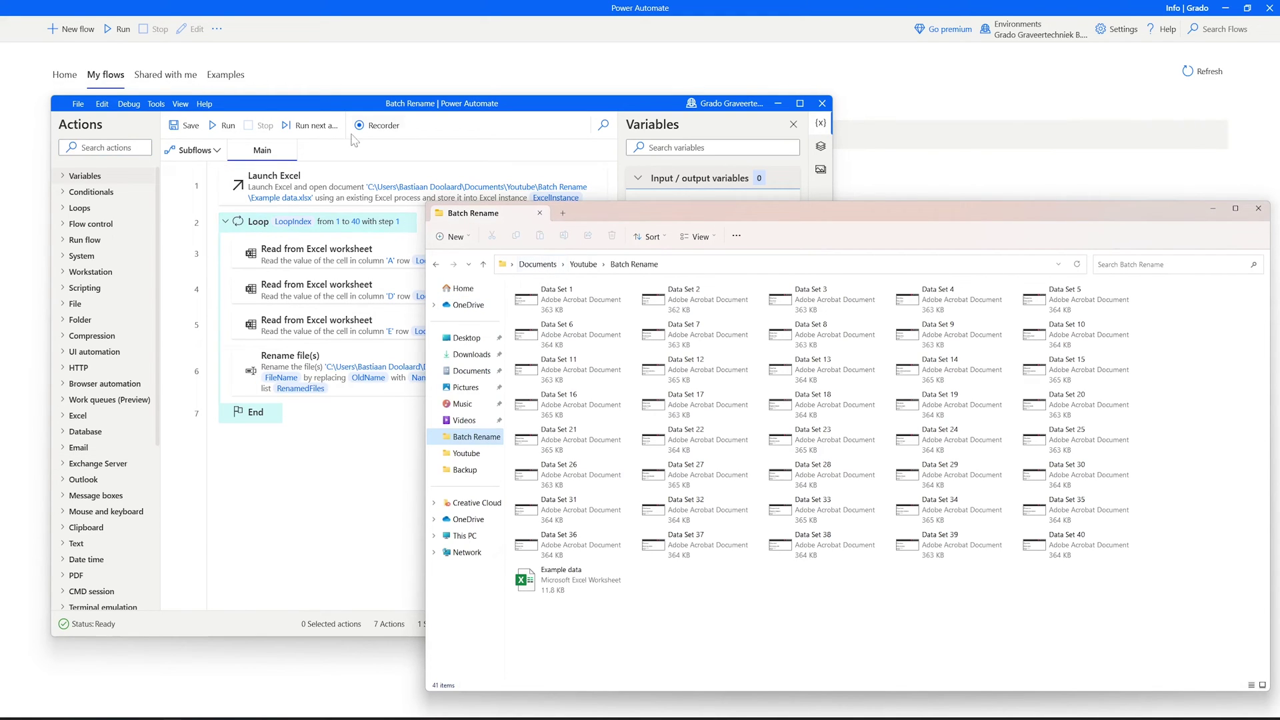
pyautogui.click(494, 118)
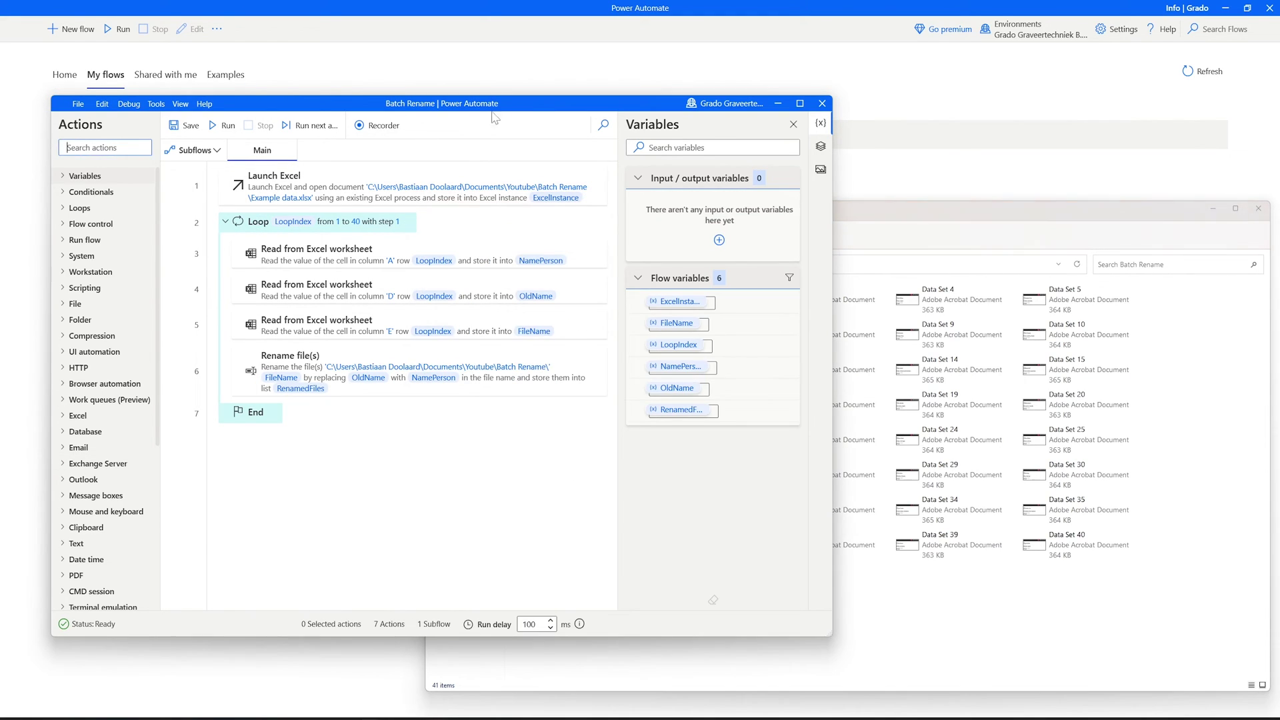
pyautogui.click(223, 126)
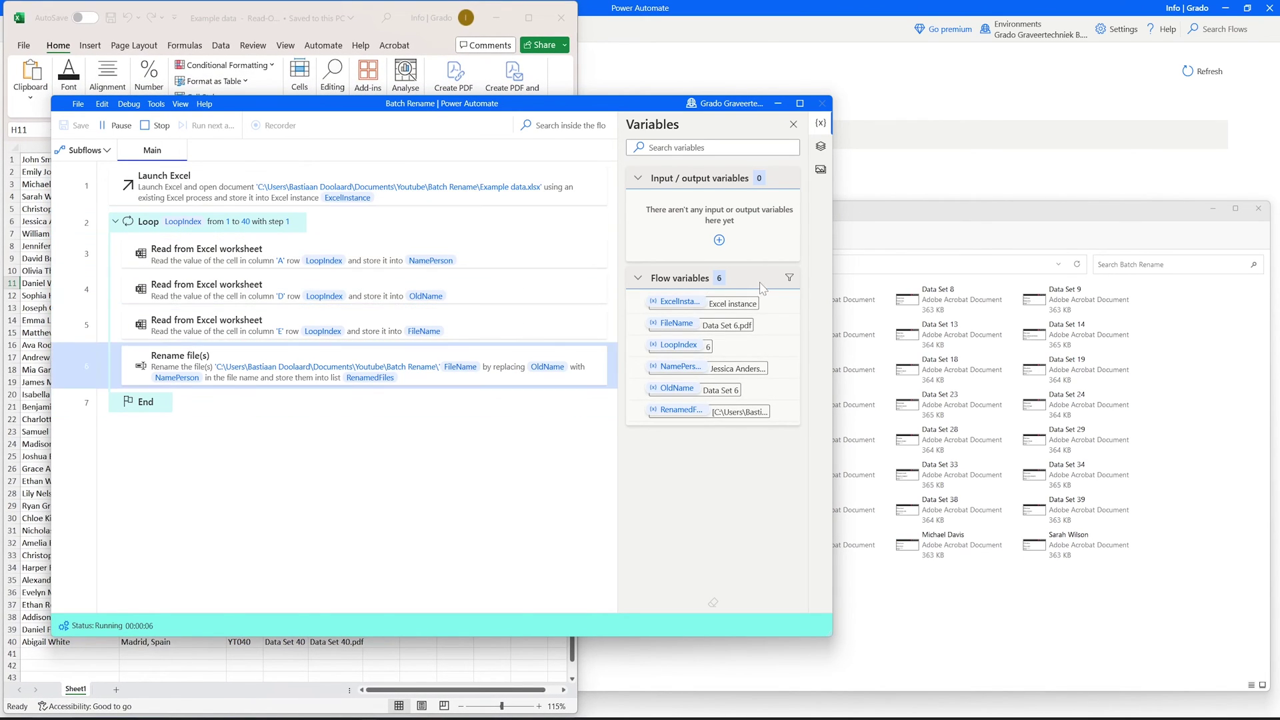
# Step: Review the PDFs in the Batch Rename folder and open one to compare its file name with the name inside
pyautogui.click(855, 231)
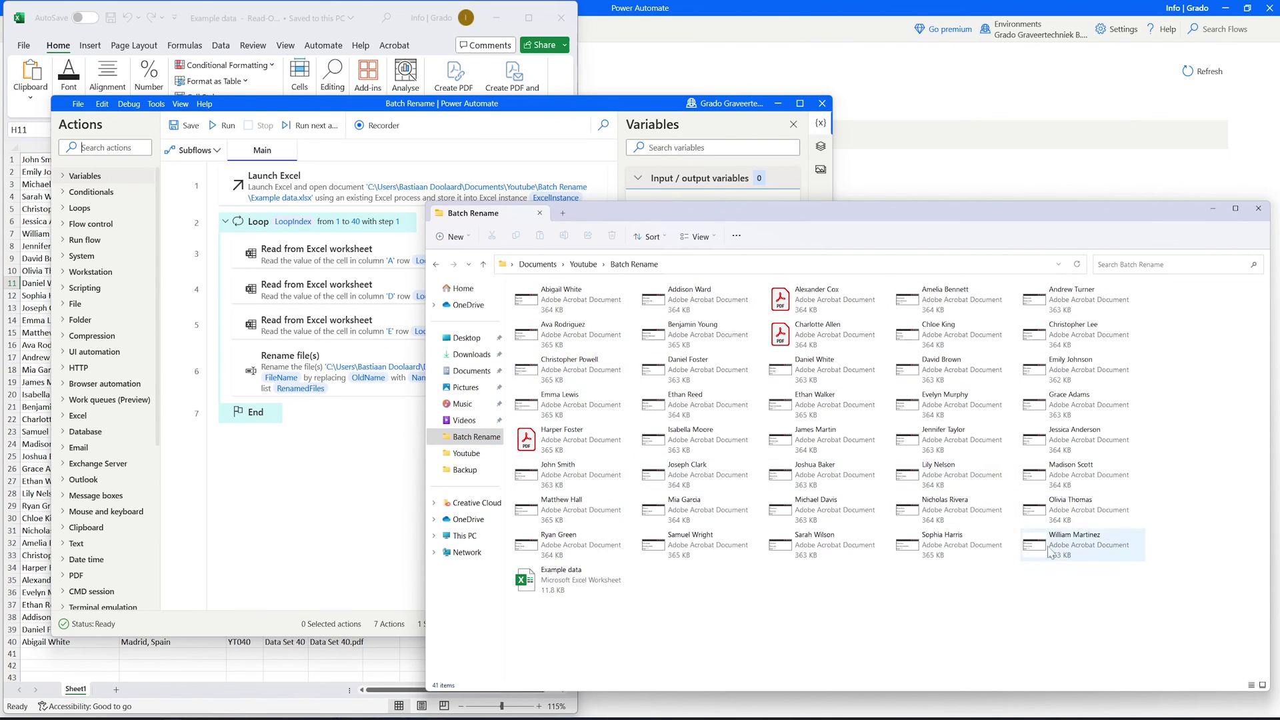
pyautogui.doubleClick(681, 552)
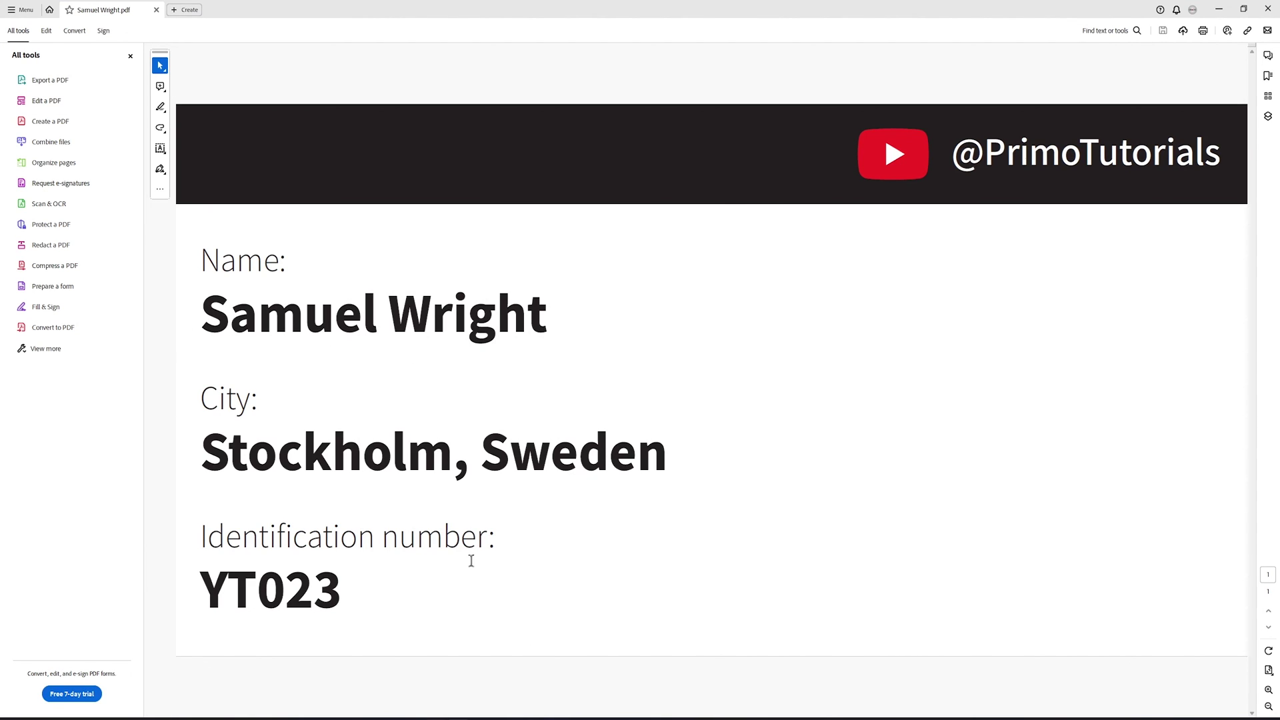
pyautogui.click(1220, 8)
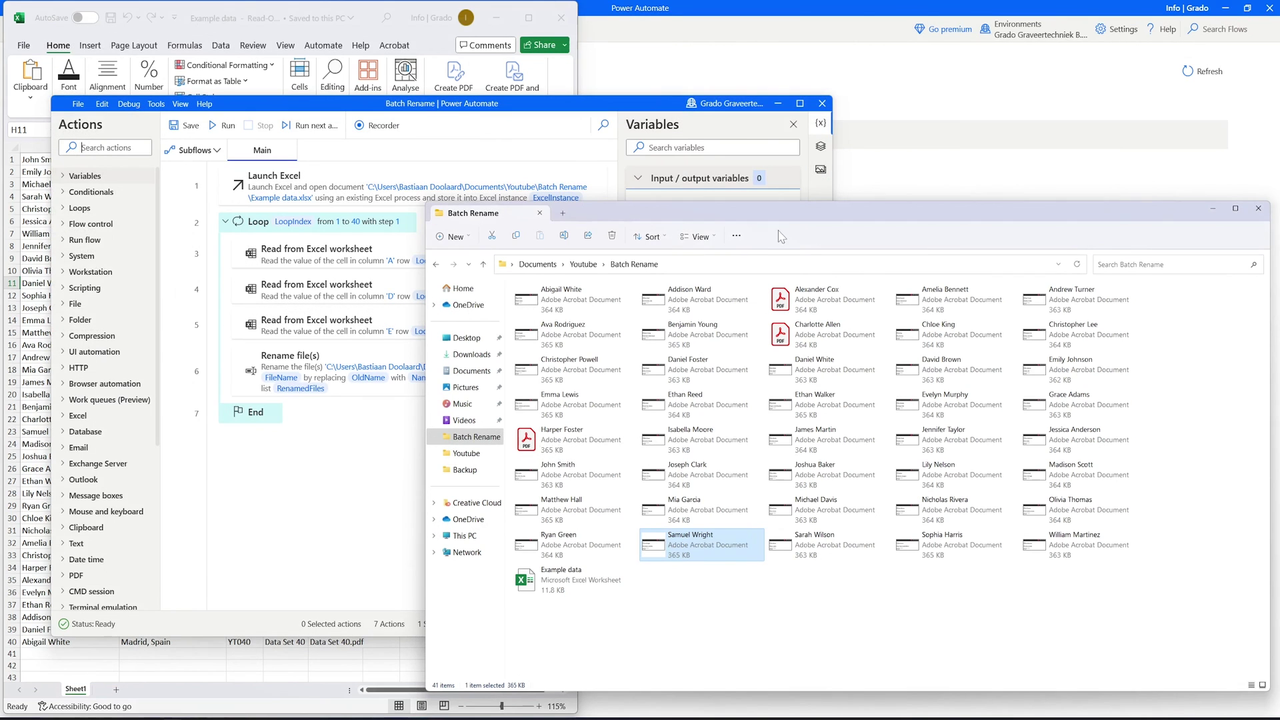
pyautogui.click(1221, 213)
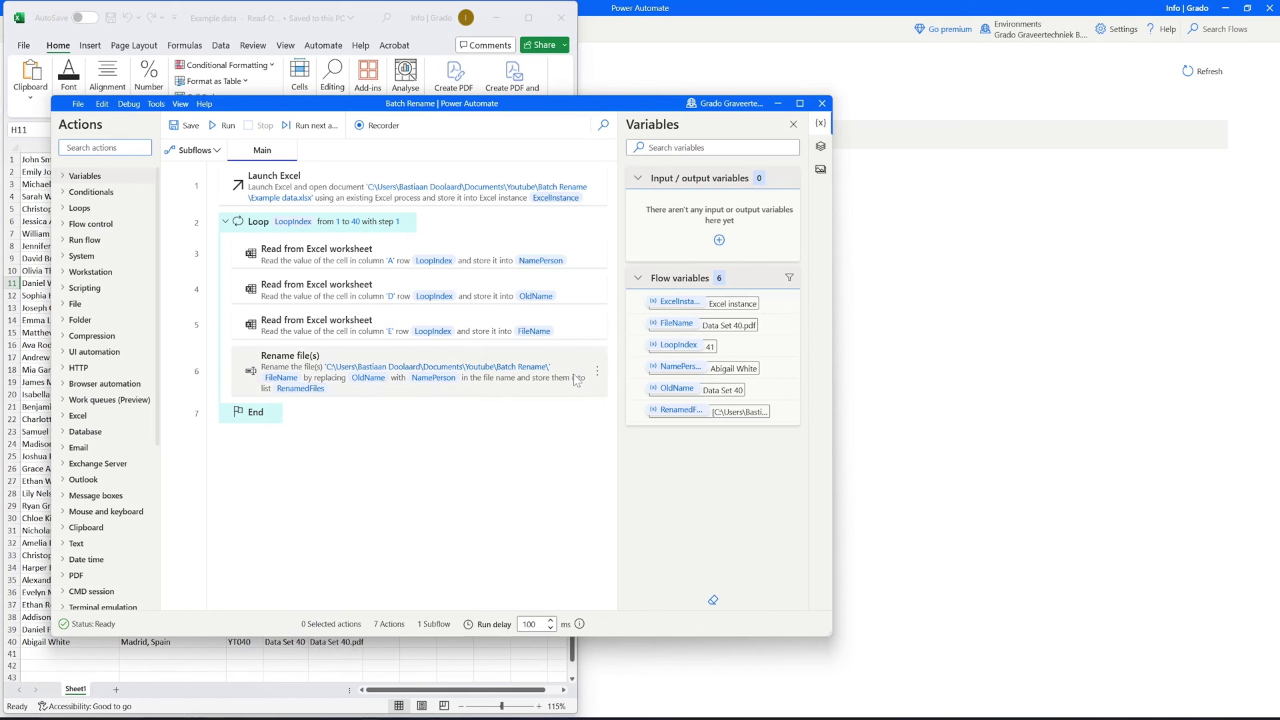